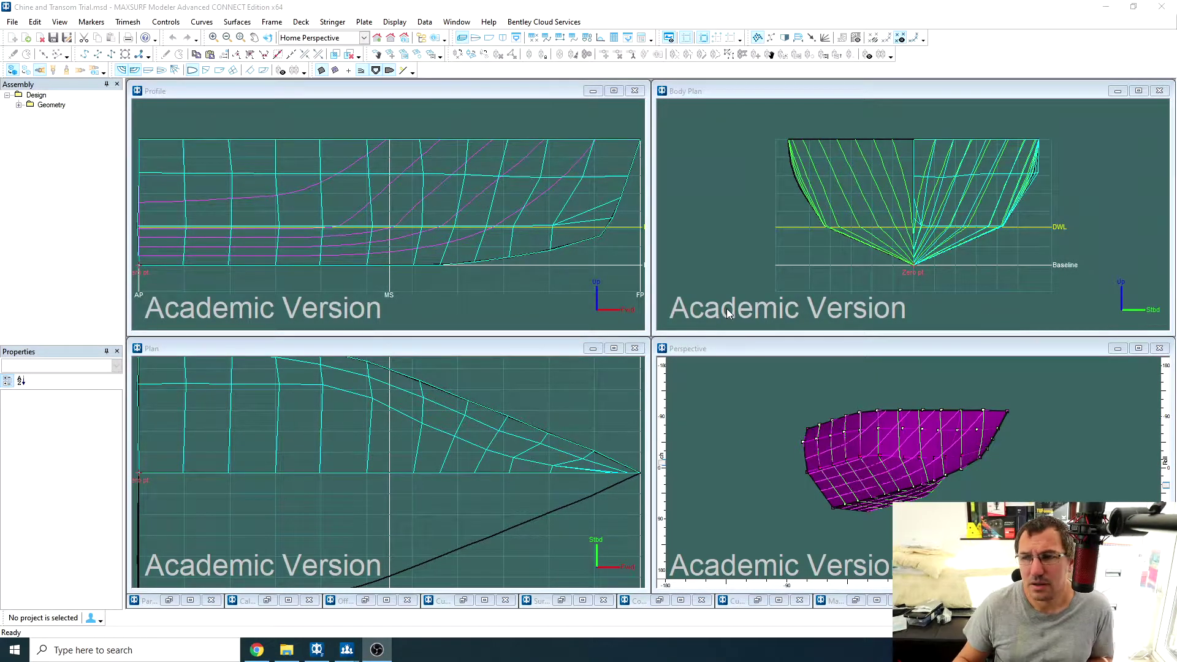
Enlarge the Body Plan view and display the full hull sections with only control column 10, the second column from the bow.
{"action": "left_click", "coordinate": [1139, 91]}
{"action": "middle_click_drag", "start_coordinate": [959, 329], "coordinate": [799, 333]}
{"action": "scroll", "coordinate": [697, 284], "scroll_direction": "up", "scroll_amount": 3}
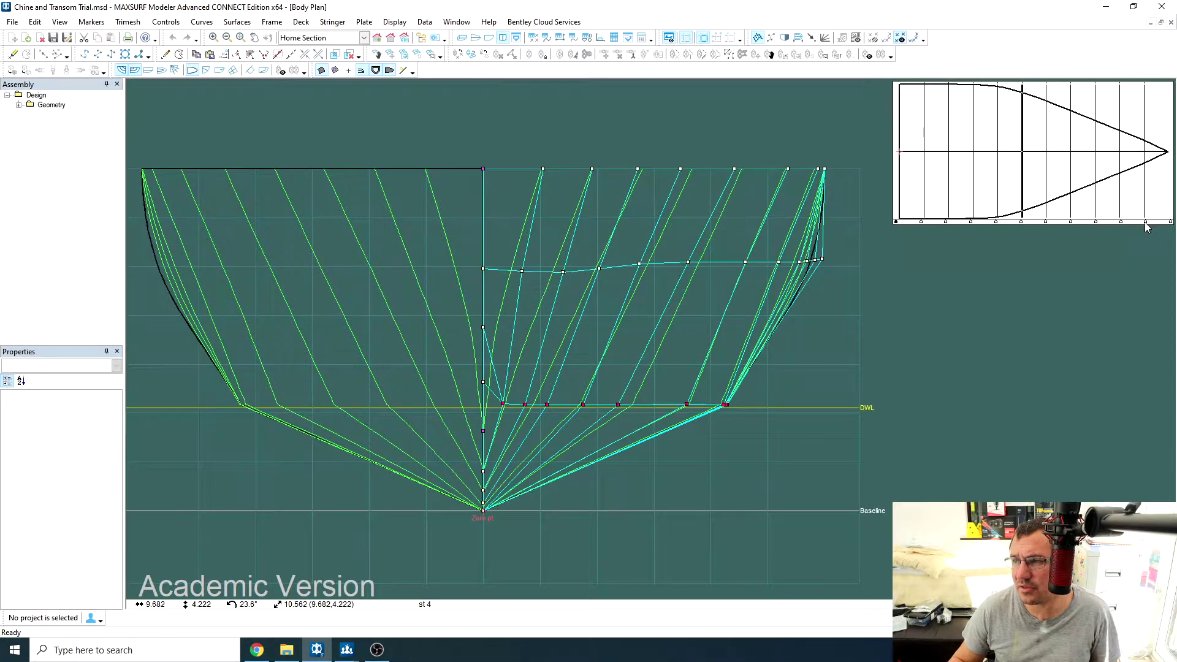
{"action": "left_click", "coordinate": [1147, 224]}
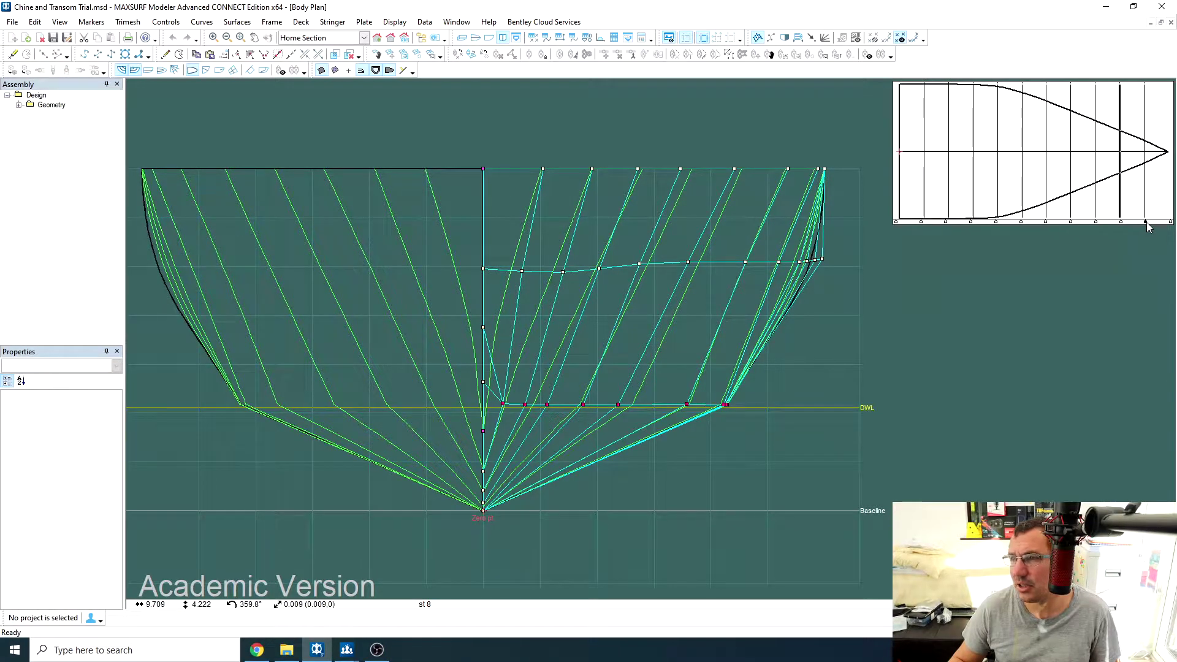
{"action": "left_click", "coordinate": [758, 37]}
{"action": "scroll", "coordinate": [495, 437], "scroll_direction": "up", "scroll_amount": 2}
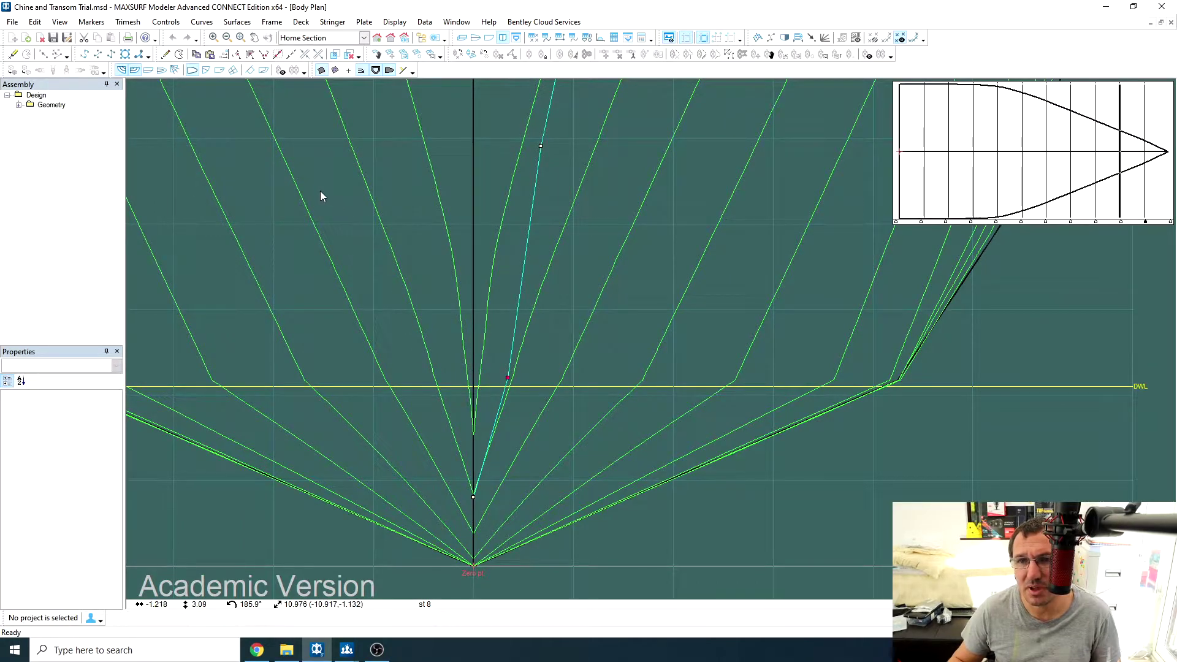
Insert two control point rows between chine and keel on column 10, at heights of about 1.25 m and 0.94 m.
{"action": "left_click", "coordinate": [166, 55]}
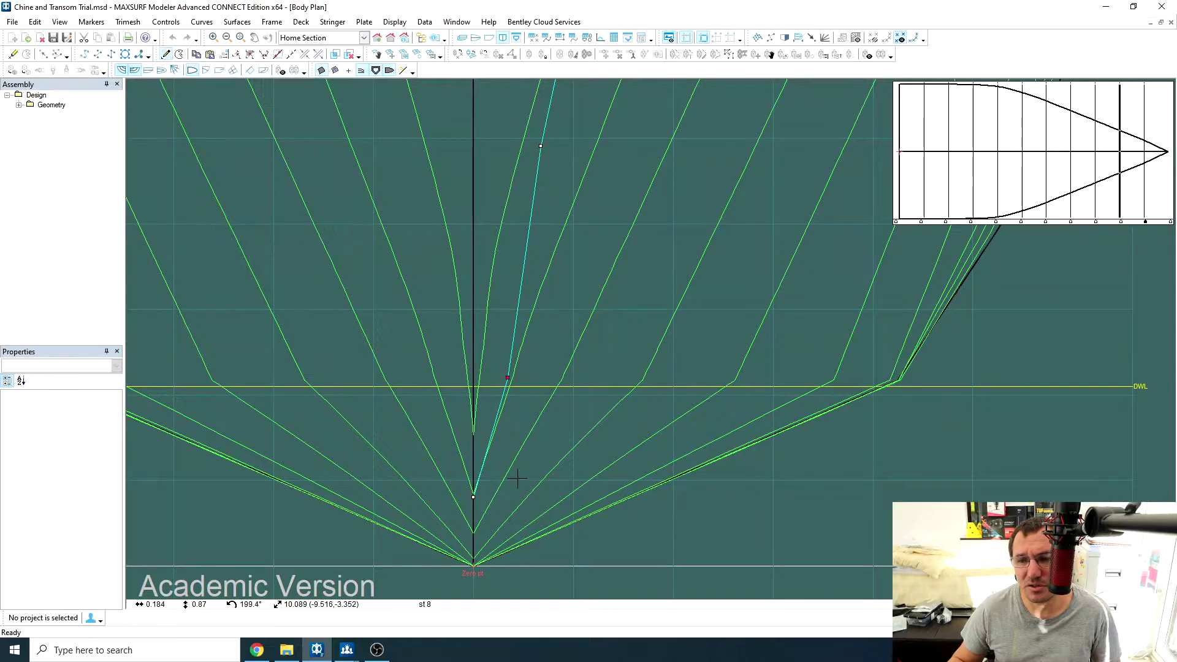
{"action": "left_click", "coordinate": [495, 415]}
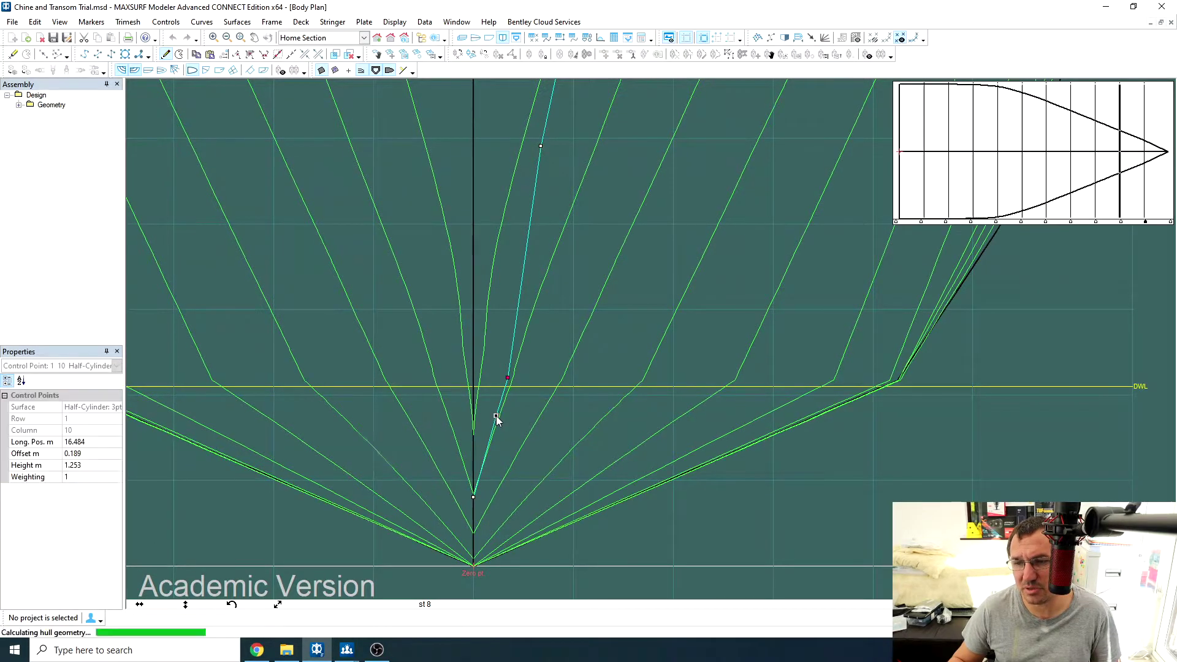
{"action": "left_click", "coordinate": [165, 55]}
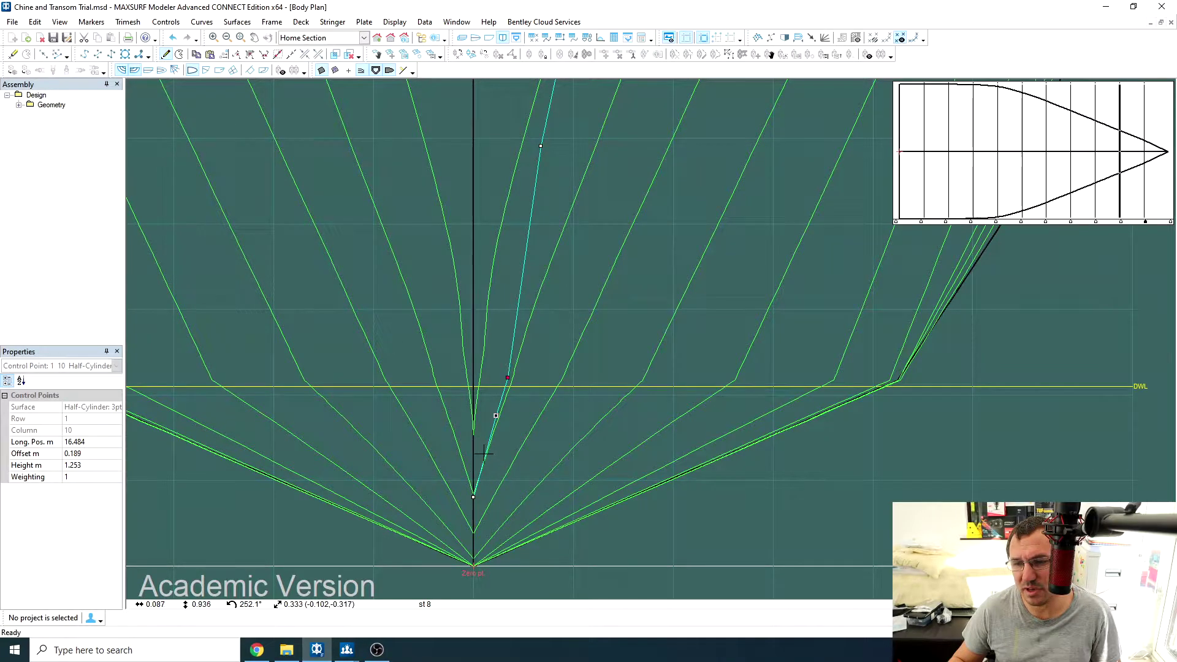
{"action": "left_click", "coordinate": [484, 454]}
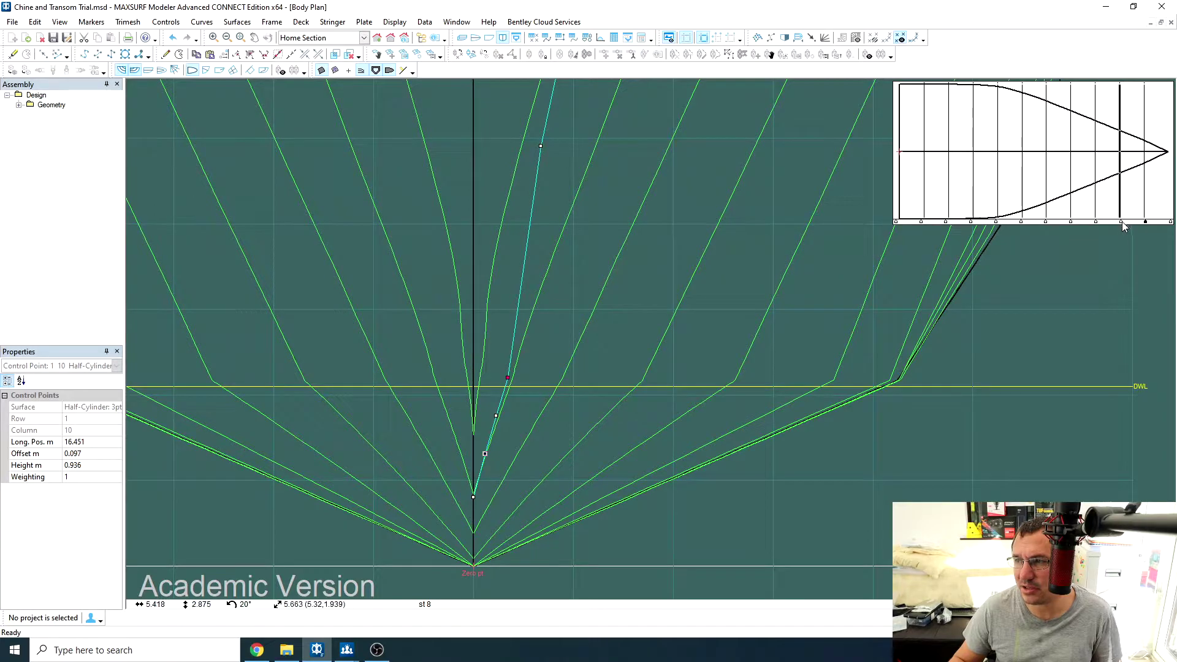
Check the inserted rows on columns 8 and 7, and compact the two inserted points on column 10 onto the lower point.
{"action": "key", "text": "Page_Down"}
{"action": "key", "text": "Page_Down"}
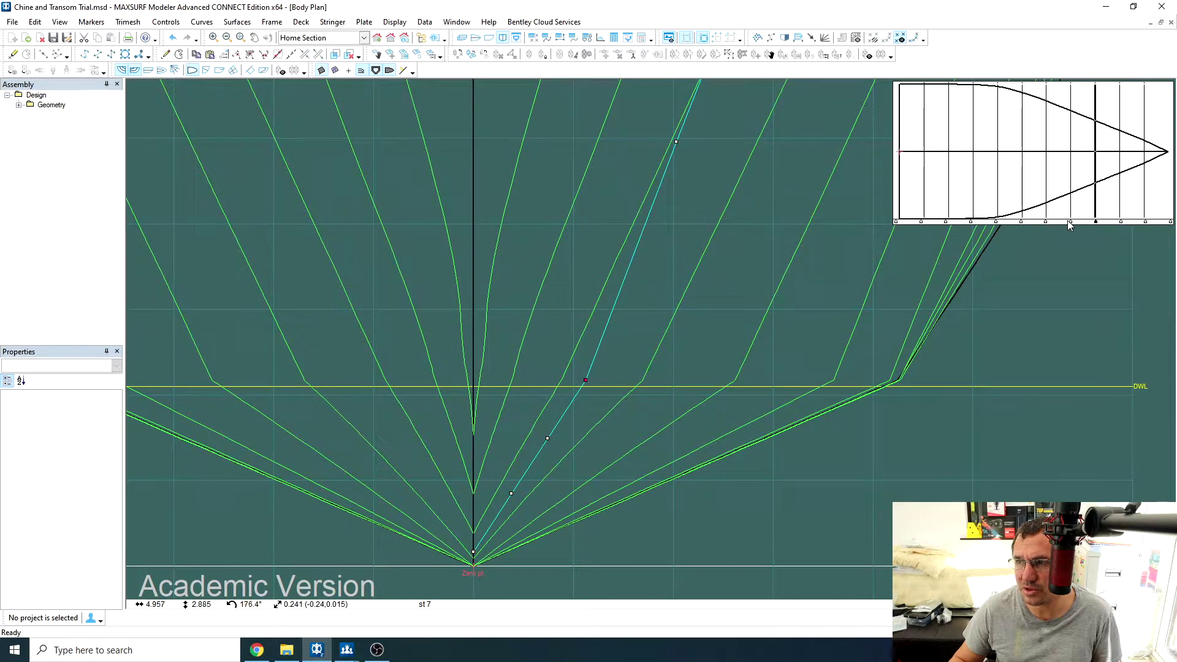
{"action": "left_click", "coordinate": [1070, 221]}
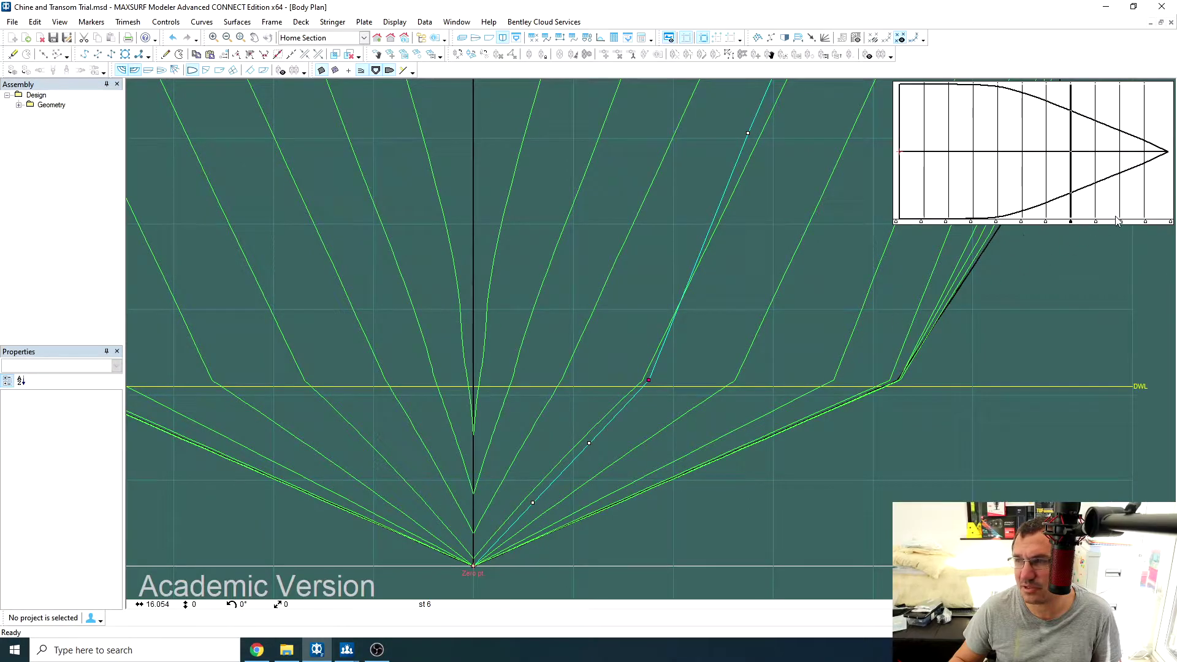
{"action": "left_click", "coordinate": [1145, 222]}
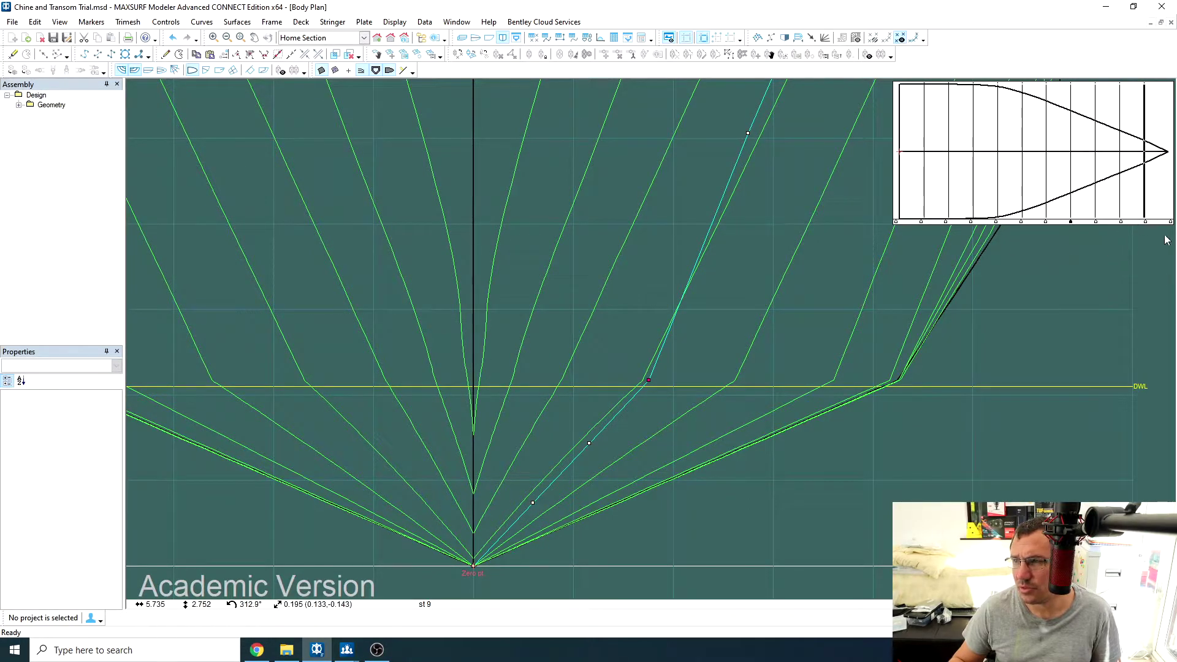
{"action": "left_click", "coordinate": [1145, 222]}
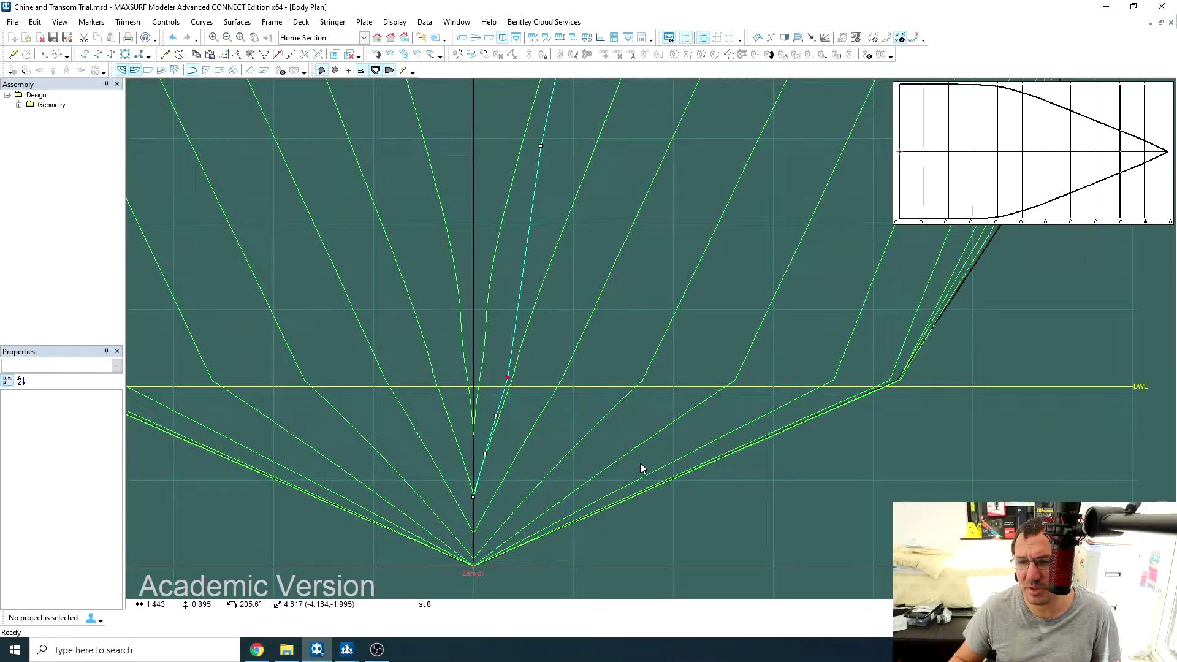
{"action": "left_click_drag", "start_coordinate": [469, 410], "coordinate": [527, 468]}
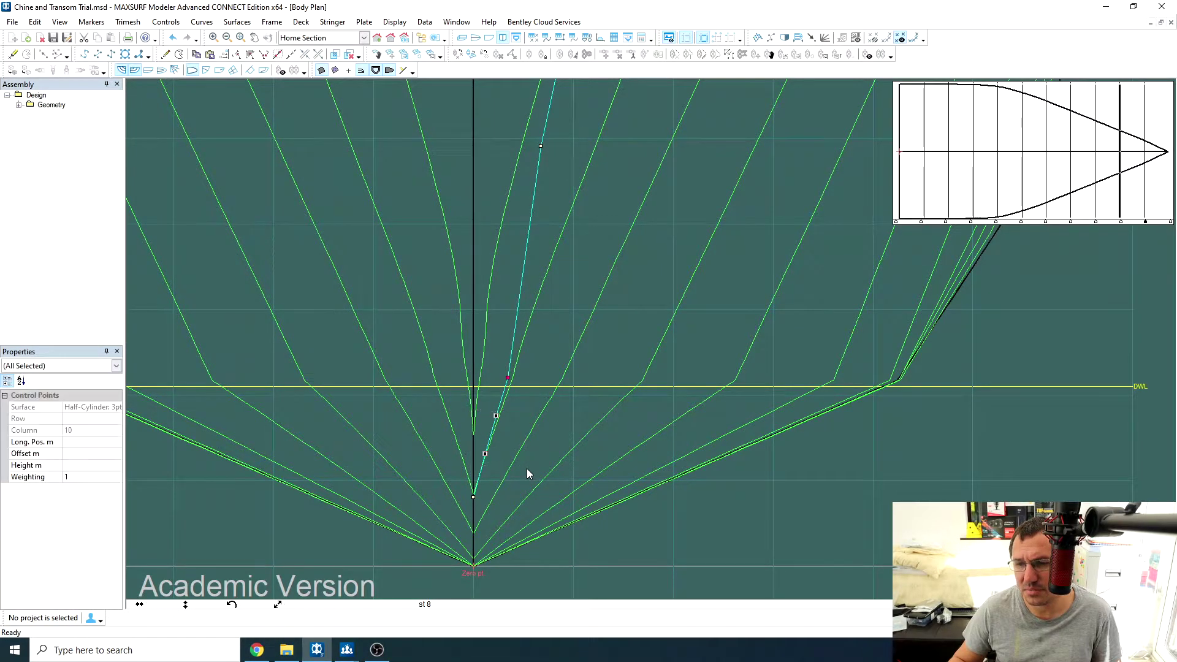
{"action": "left_click", "coordinate": [266, 57]}
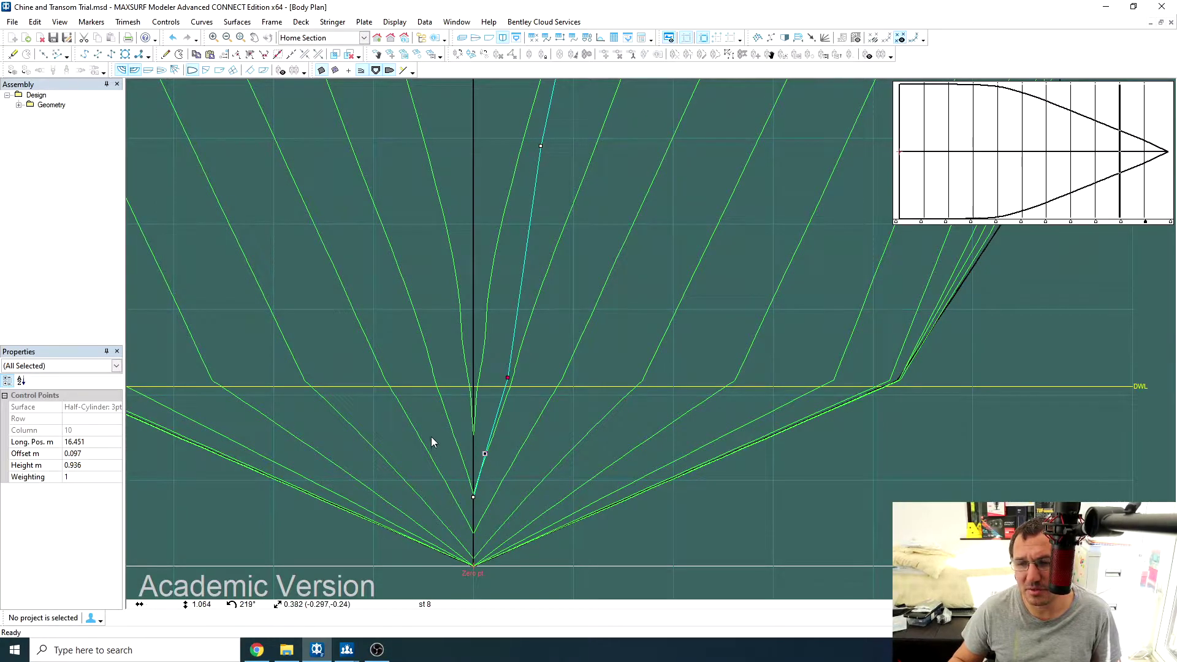
{"action": "left_click", "coordinate": [522, 461]}
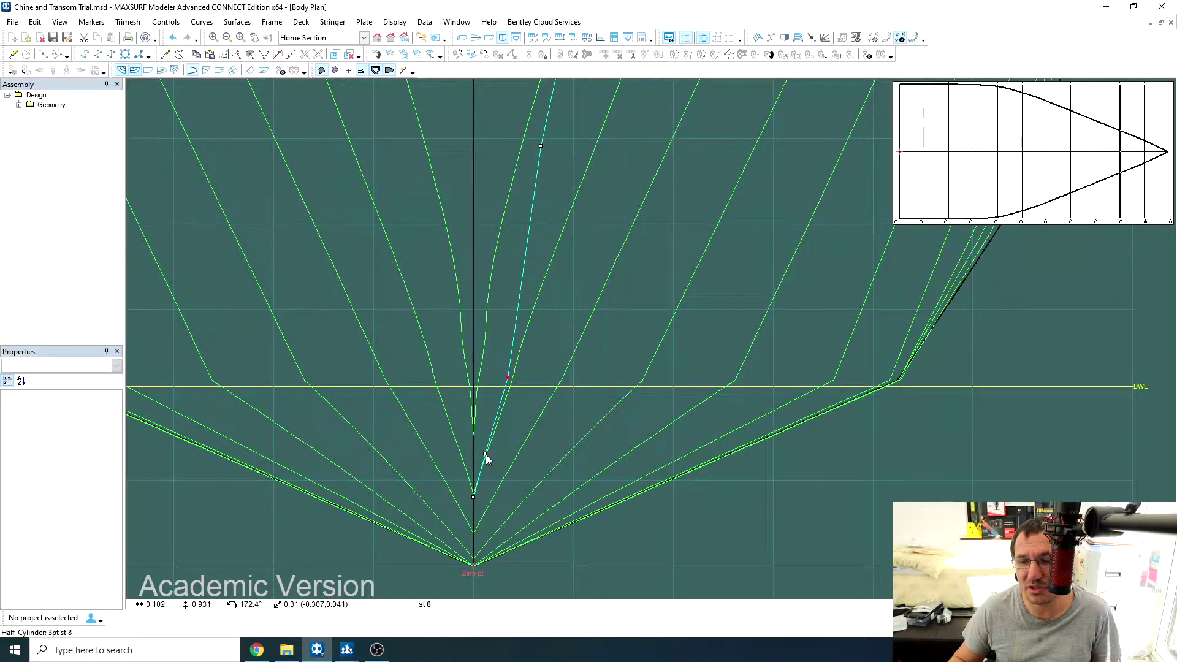
Try to move the coincident control points on column 10 outward individually, and undo the moves.
{"action": "left_click_drag", "start_coordinate": [486, 455], "coordinate": [523, 431]}
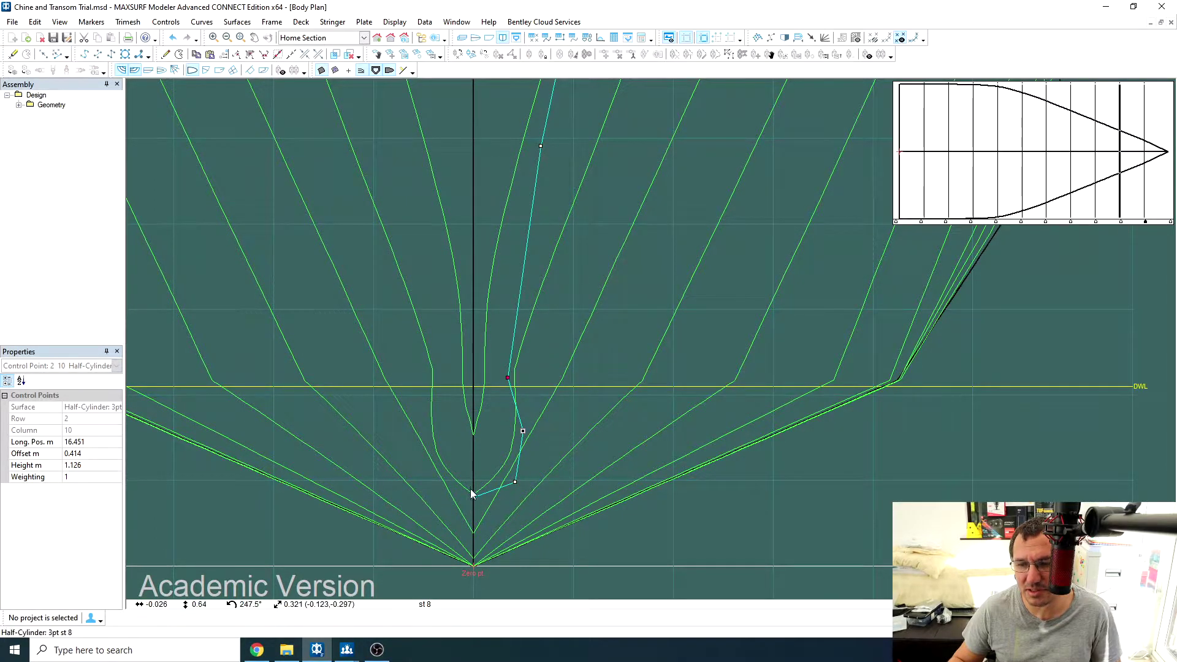
{"action": "key", "text": "ctrl+z"}
{"action": "key", "text": "ctrl+z"}
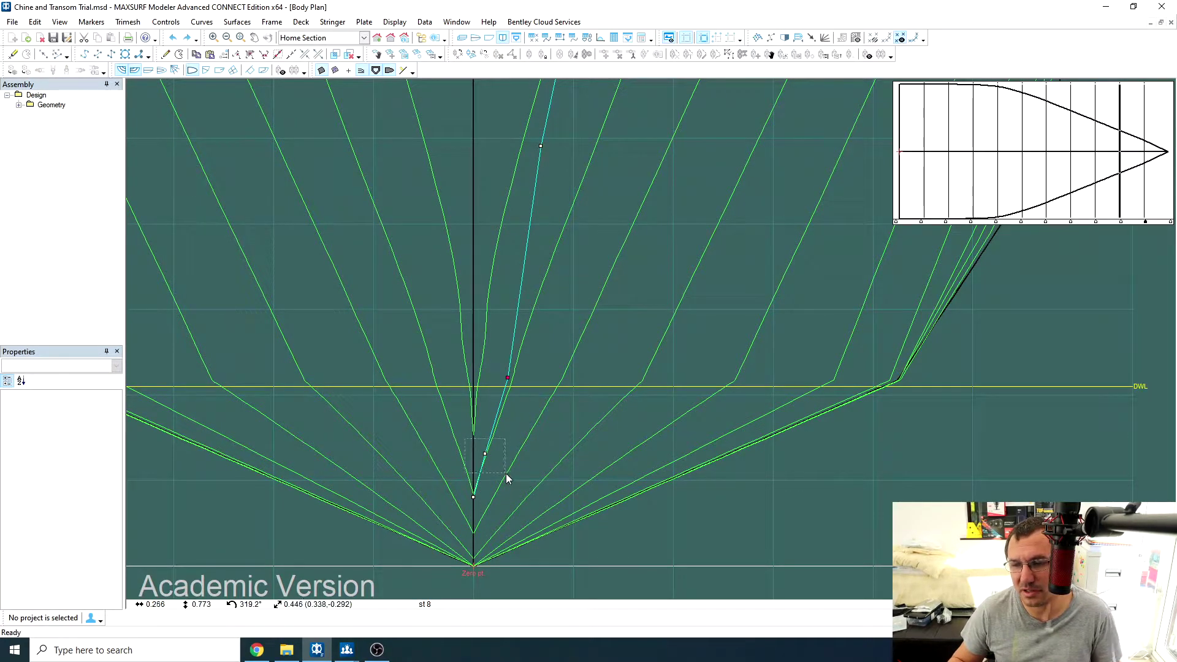
Group the two coincident control points on column 10 and move the group to about 0.16 m offset and 1.04 m height.
{"action": "left_click_drag", "start_coordinate": [506, 478], "coordinate": [506, 477]}
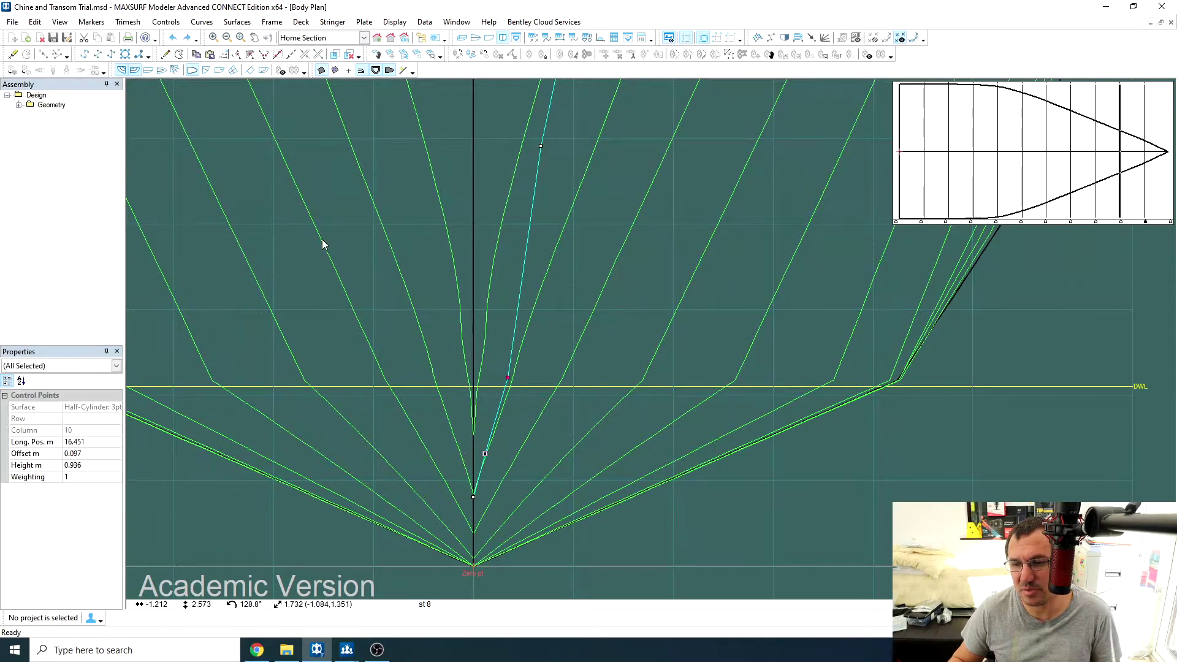
{"action": "left_click", "coordinate": [279, 56]}
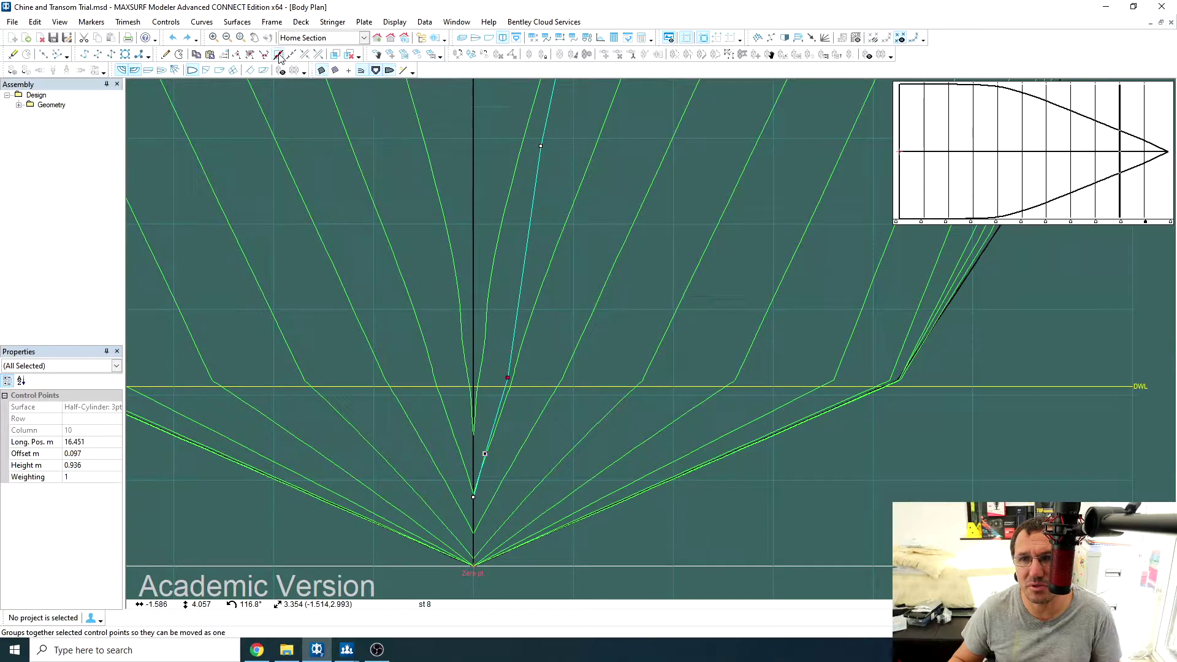
{"action": "left_click", "coordinate": [531, 477]}
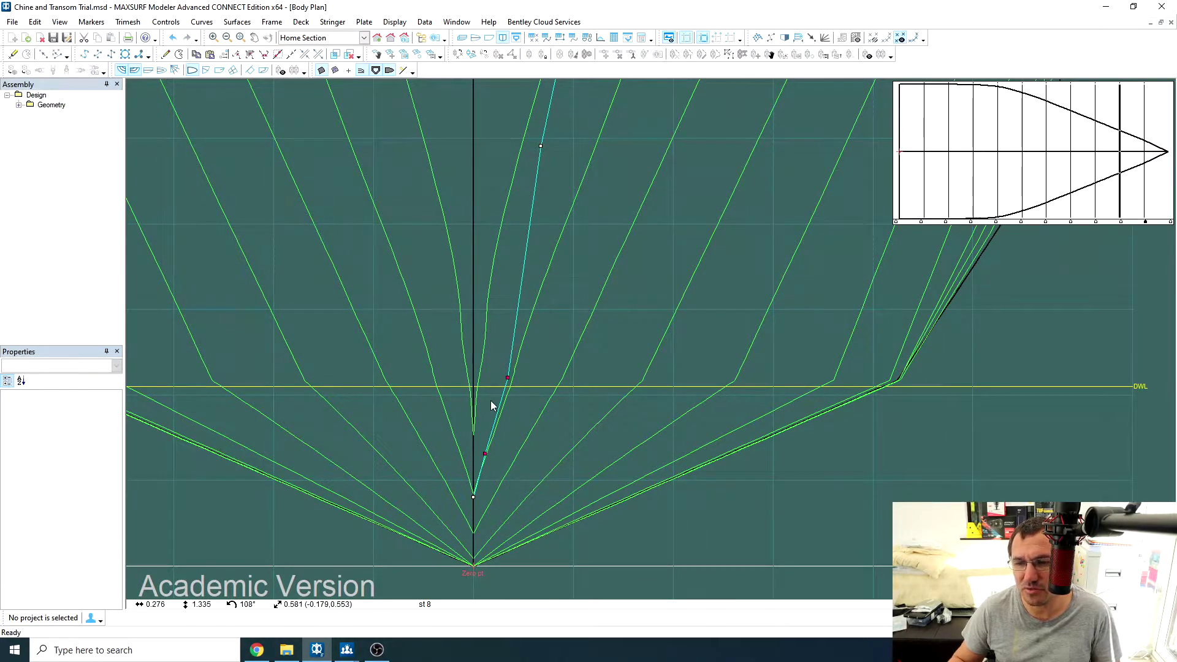
{"action": "mouse_move", "coordinate": [485, 458]}
{"action": "left_mouse_down"}
{"action": "mouse_move", "coordinate": [554, 457]}
{"action": "mouse_move", "coordinate": [512, 447]}
{"action": "mouse_move", "coordinate": [544, 479]}
{"action": "mouse_move", "coordinate": [493, 442]}
{"action": "left_mouse_up"}
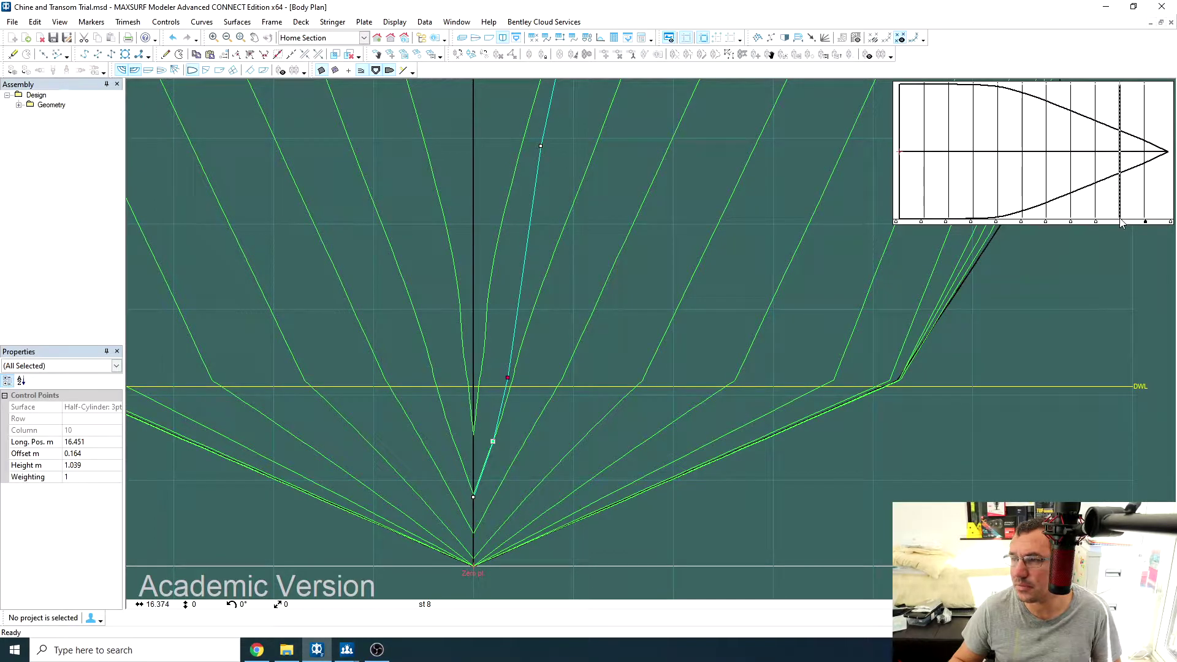
Compact the two control points between chine and keel on column 9 and group them.
{"action": "left_click", "coordinate": [1095, 222]}
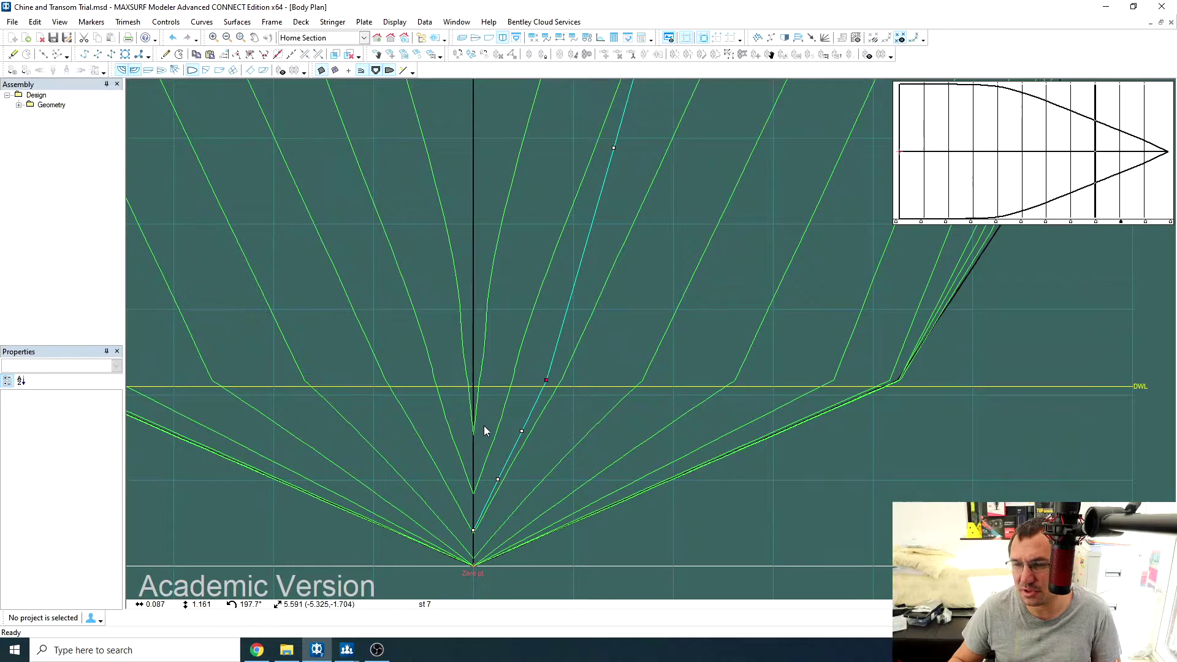
{"action": "left_click_drag", "start_coordinate": [484, 427], "coordinate": [555, 495]}
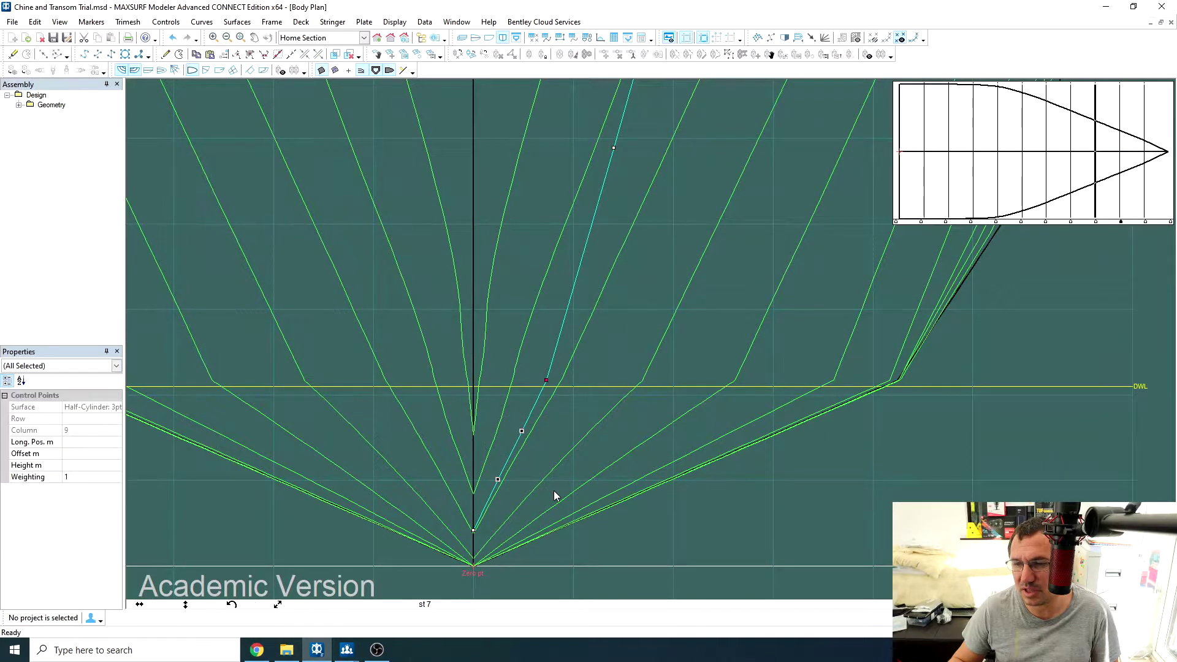
{"action": "left_click", "coordinate": [267, 59]}
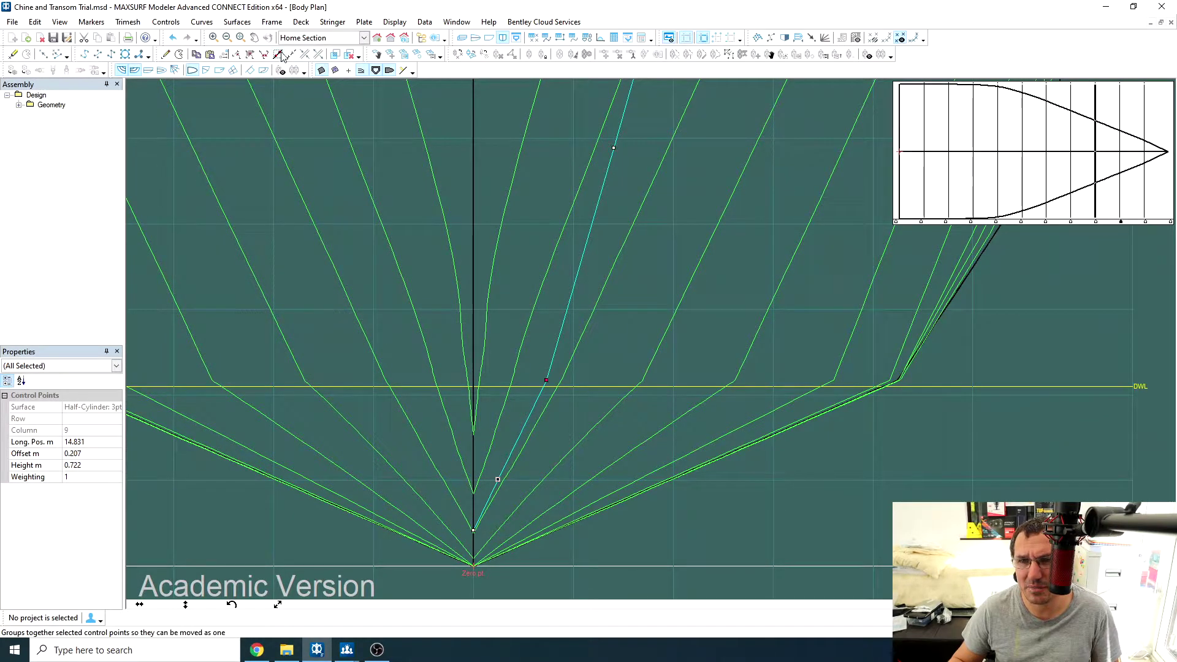
{"action": "left_click", "coordinate": [283, 57]}
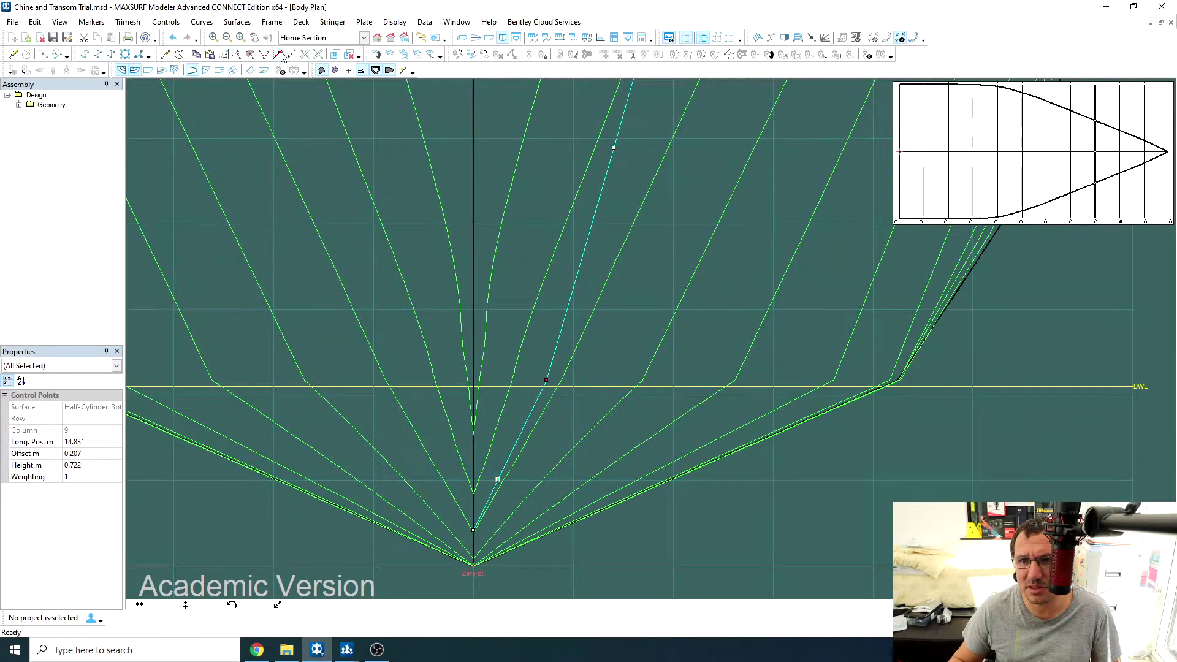
Compact and group the two control points between chine and keel on column 8.
{"action": "left_click", "coordinate": [1096, 222]}
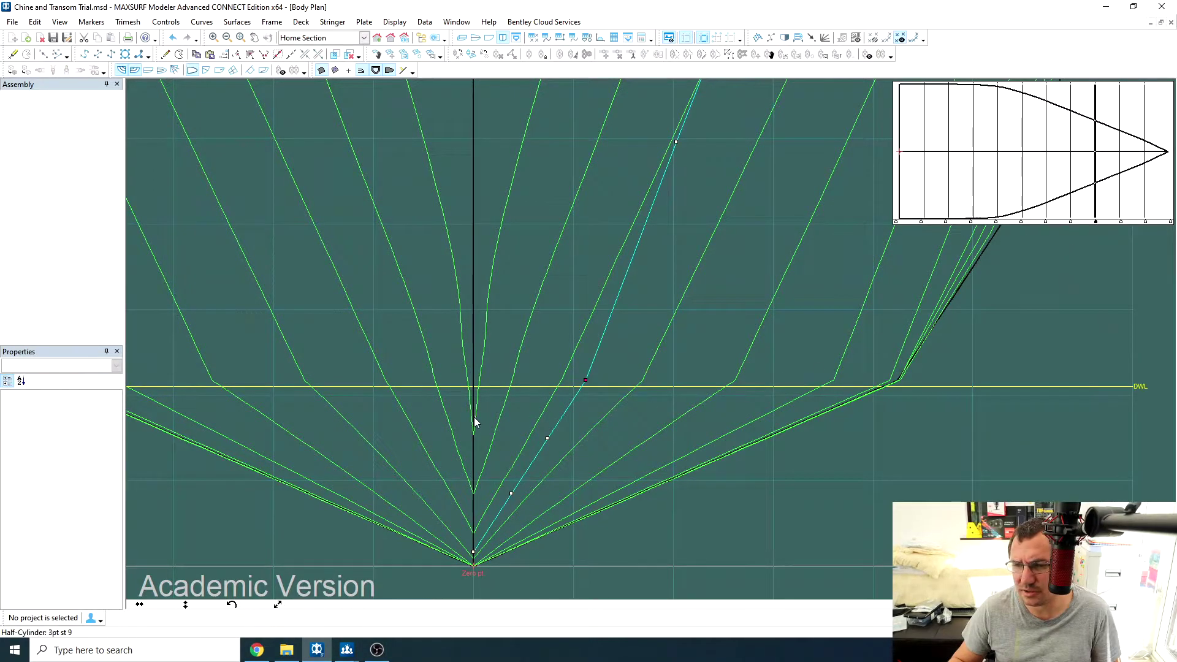
{"action": "left_click_drag", "start_coordinate": [475, 420], "coordinate": [591, 520]}
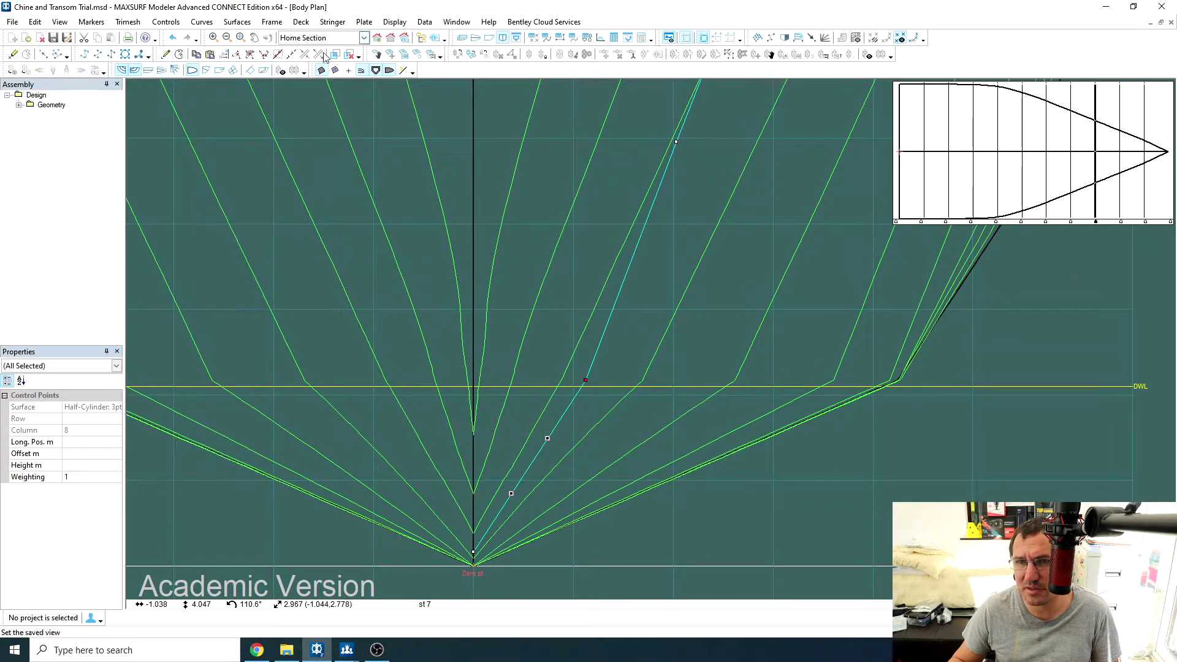
{"action": "left_click", "coordinate": [268, 55]}
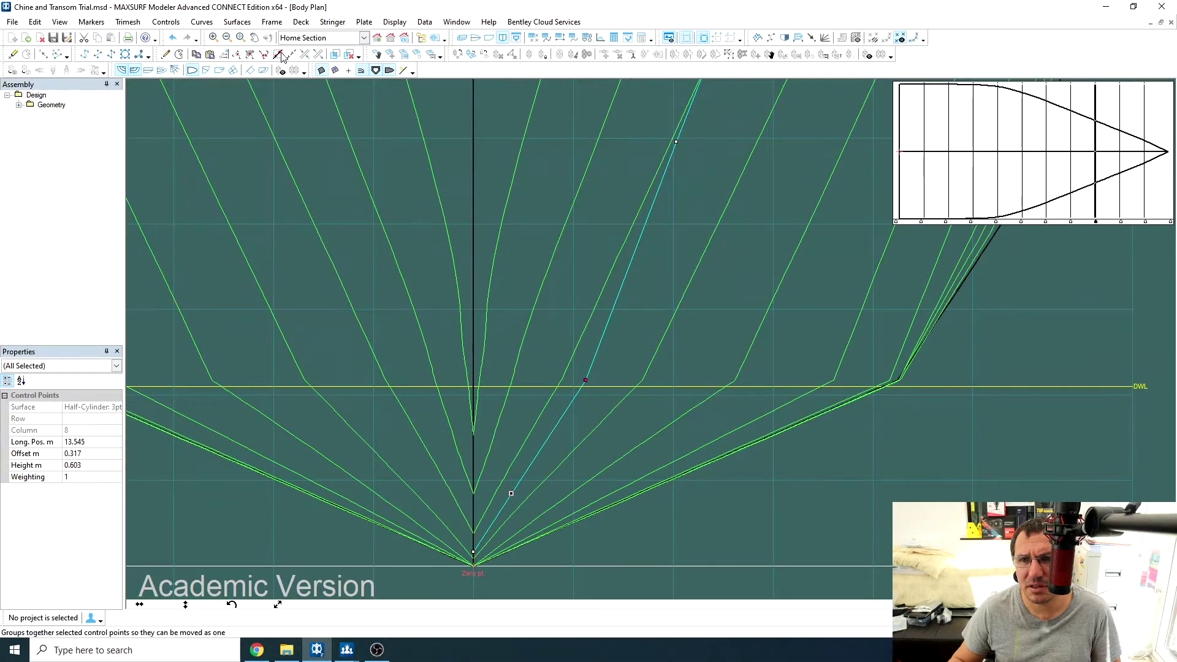
Compact and group the two control points between chine and keel on column 7.
{"action": "left_click", "coordinate": [1073, 223]}
{"action": "left_click", "coordinate": [1072, 222]}
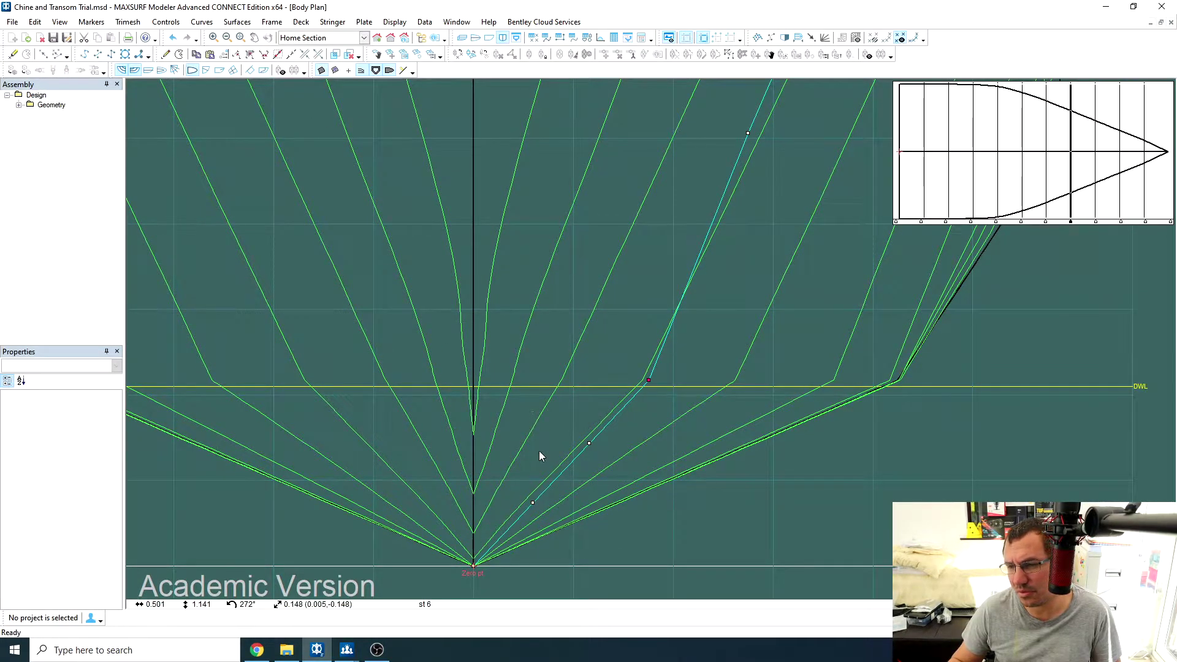
{"action": "key", "text": "ctrl+a"}
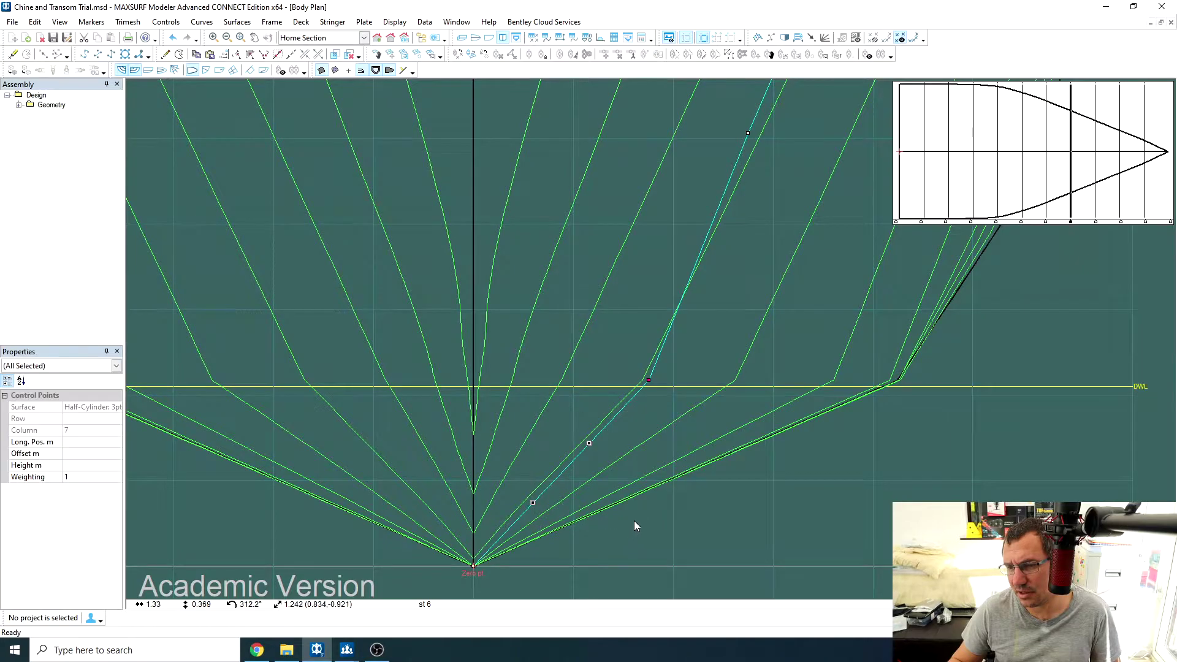
{"action": "left_click", "coordinate": [268, 55]}
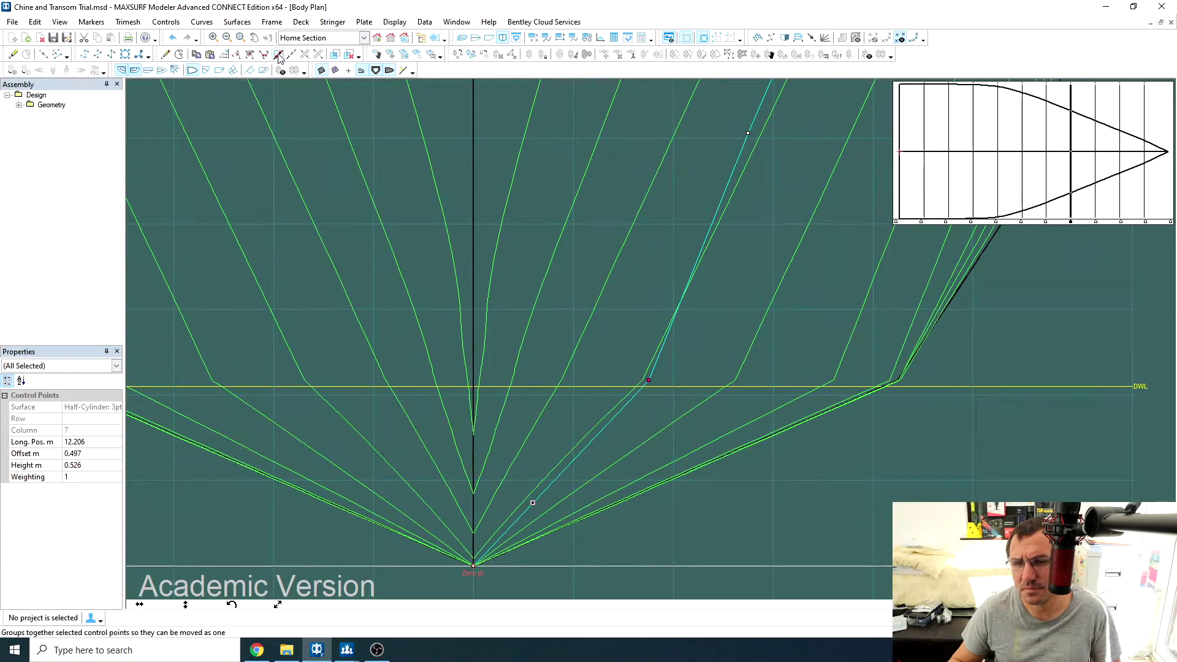
Compact and group the two control points between chine and keel on columns 6 and 5.
{"action": "left_click", "coordinate": [1046, 222]}
{"action": "key", "text": "ctrl+a"}
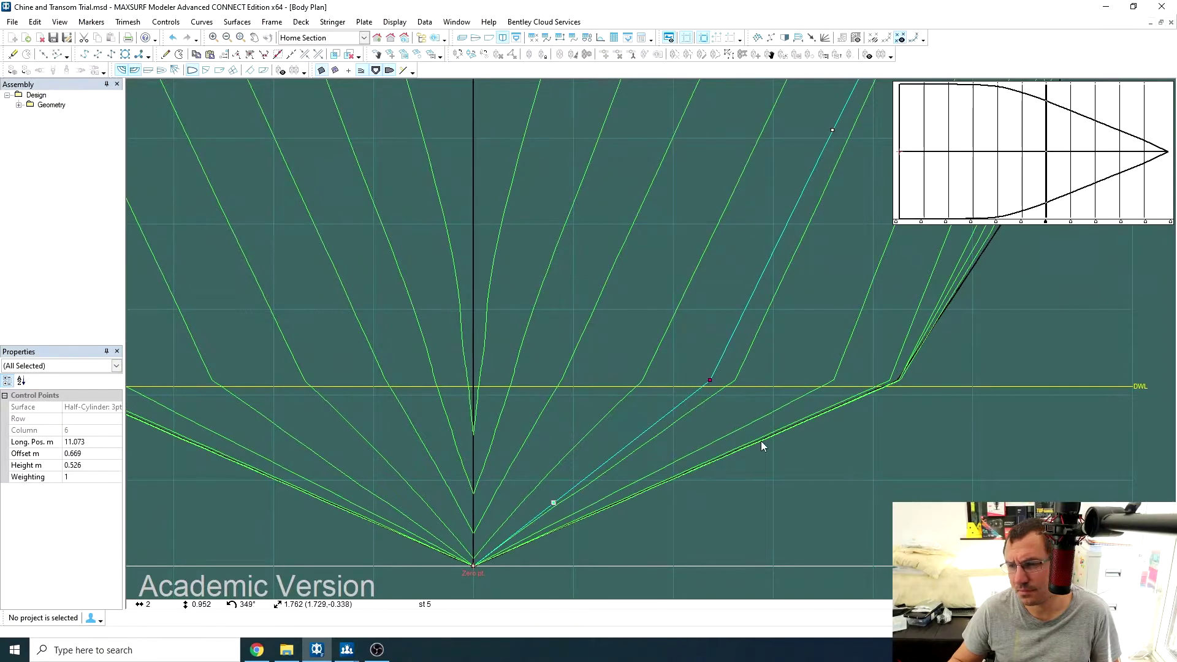
{"action": "left_click", "coordinate": [1024, 222]}
{"action": "key", "text": "ctrl+a"}
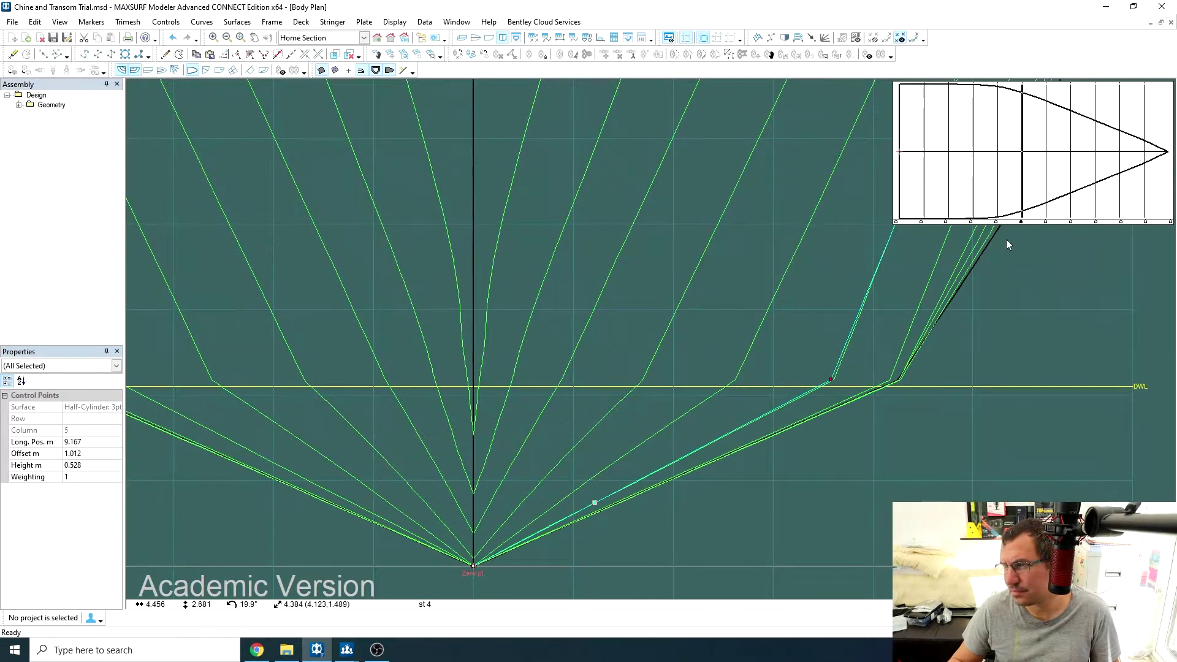
Compact and group the two control points between chine and keel on columns 4, 3 and 2.
{"action": "key", "text": "ctrl+a"}
{"action": "left_click", "coordinate": [972, 222]}
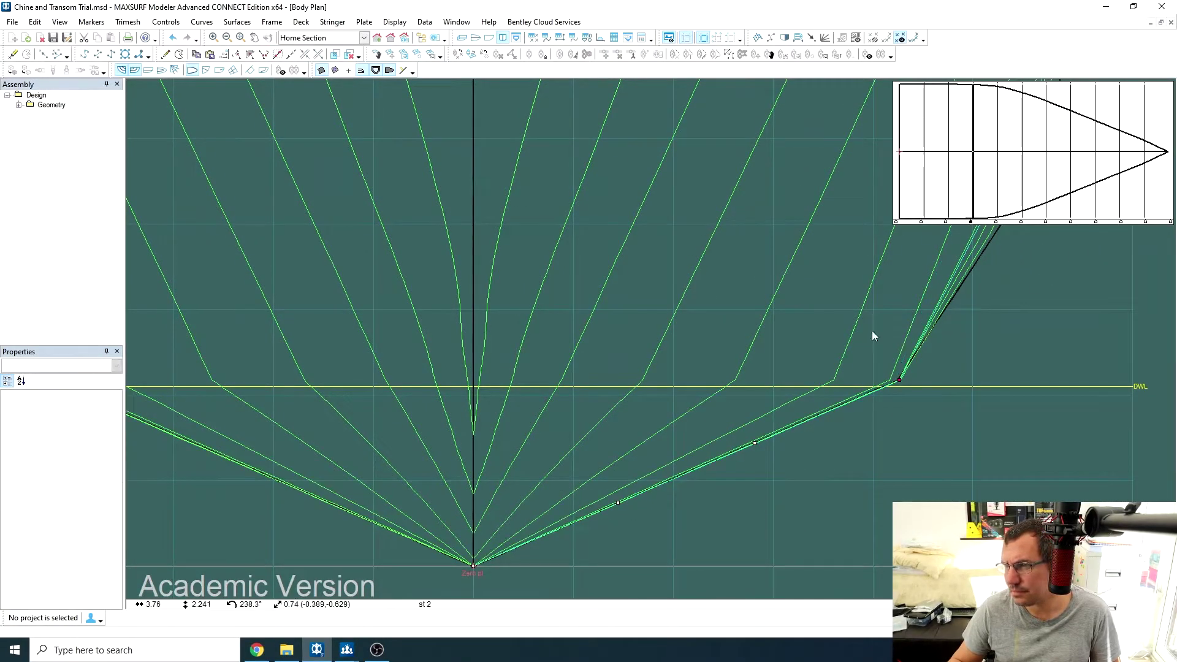
{"action": "key", "text": "ctrl+a"}
{"action": "key", "text": "Page_Down"}
{"action": "key", "text": "ctrl+a"}
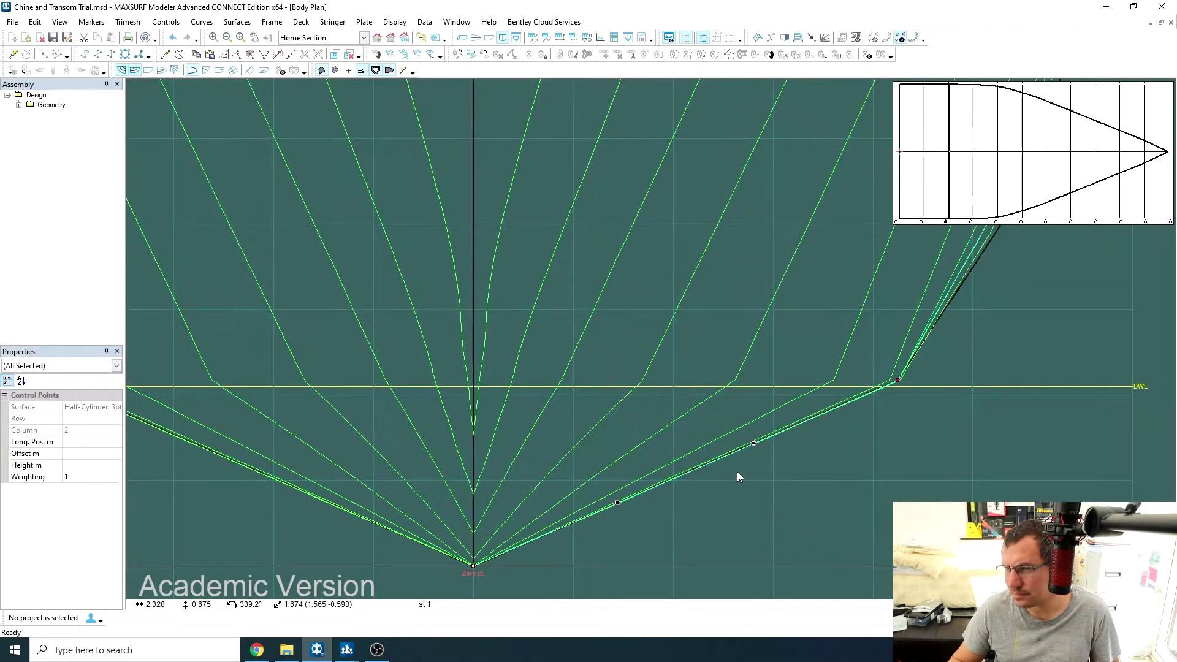
{"action": "left_click", "coordinate": [920, 223]}
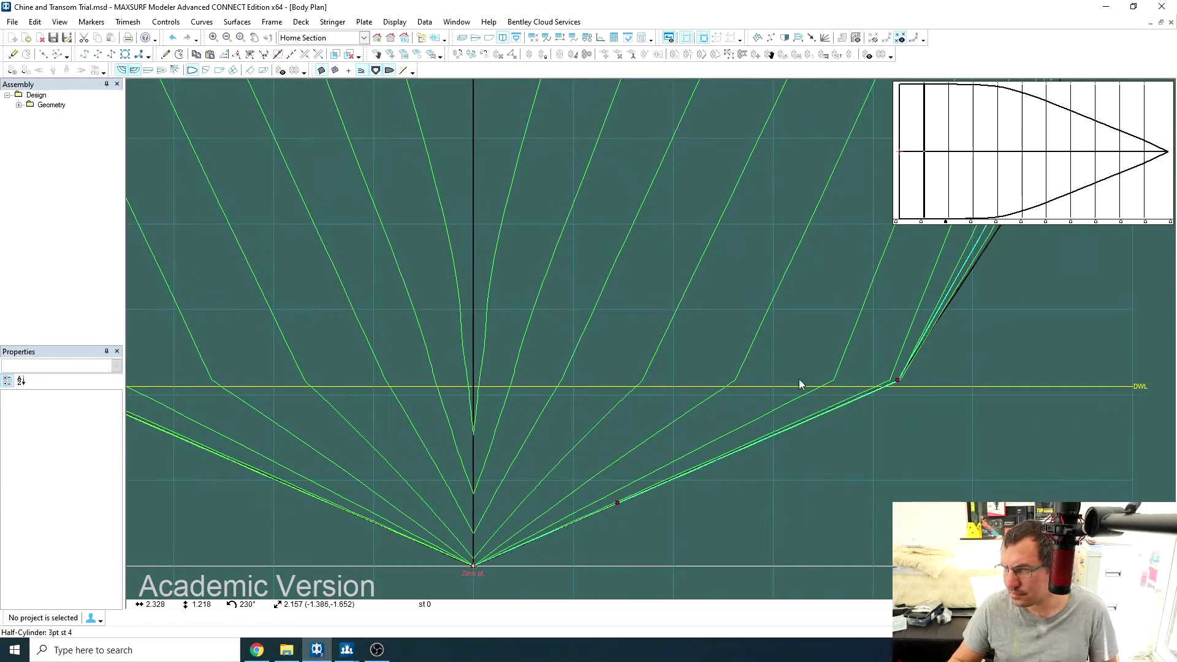
Compact and group the two control points between chine and keel on columns 1 and 0.
{"action": "key", "text": "ctrl+a"}
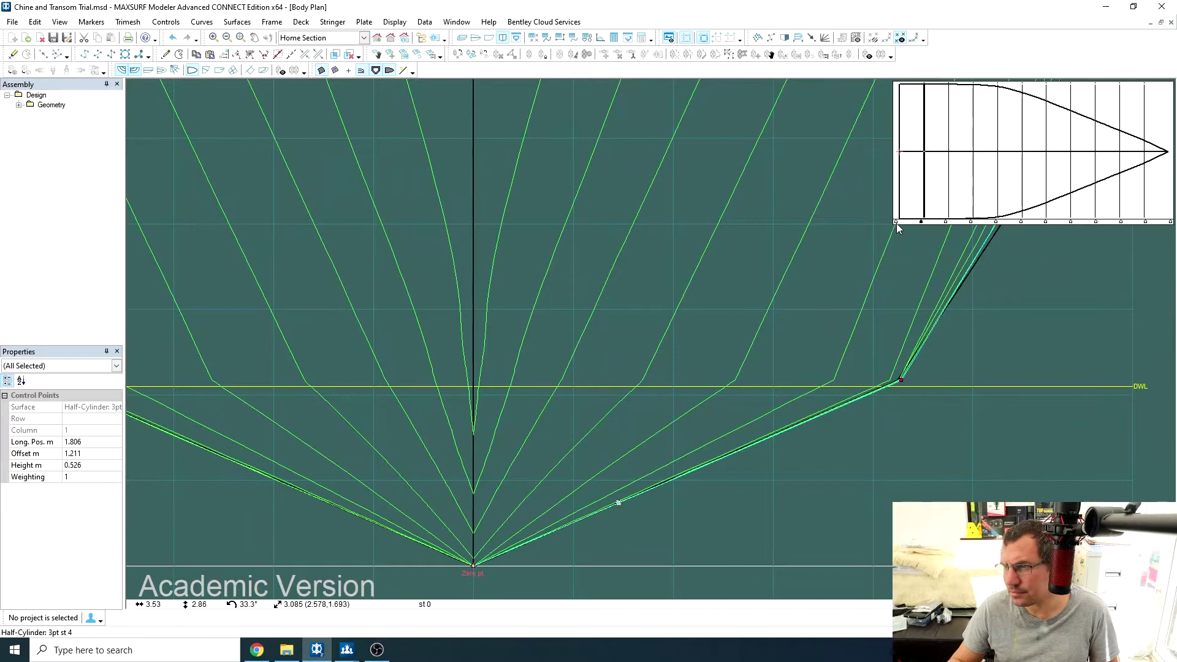
{"action": "key", "text": "Page_Down"}
{"action": "left_click_drag", "start_coordinate": [612, 413], "coordinate": [827, 553]}
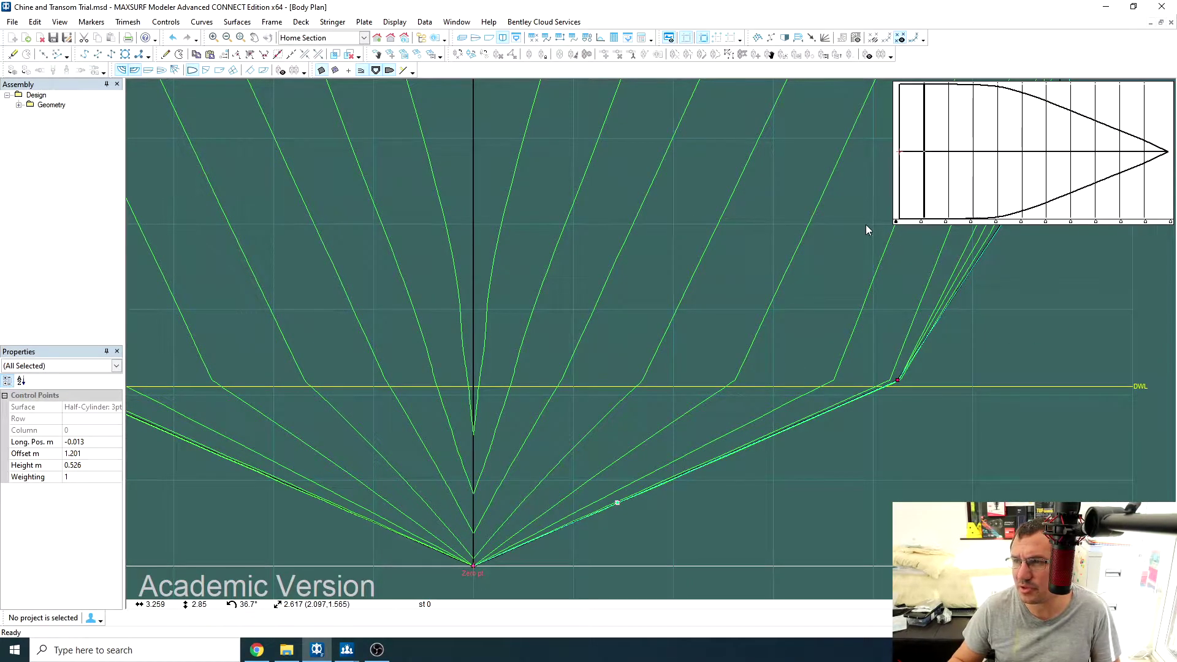
Move the grouped control point between chine and keel on column 10 to about offset 0.14 m and height 1.08 m.
{"action": "left_click", "coordinate": [1146, 222]}
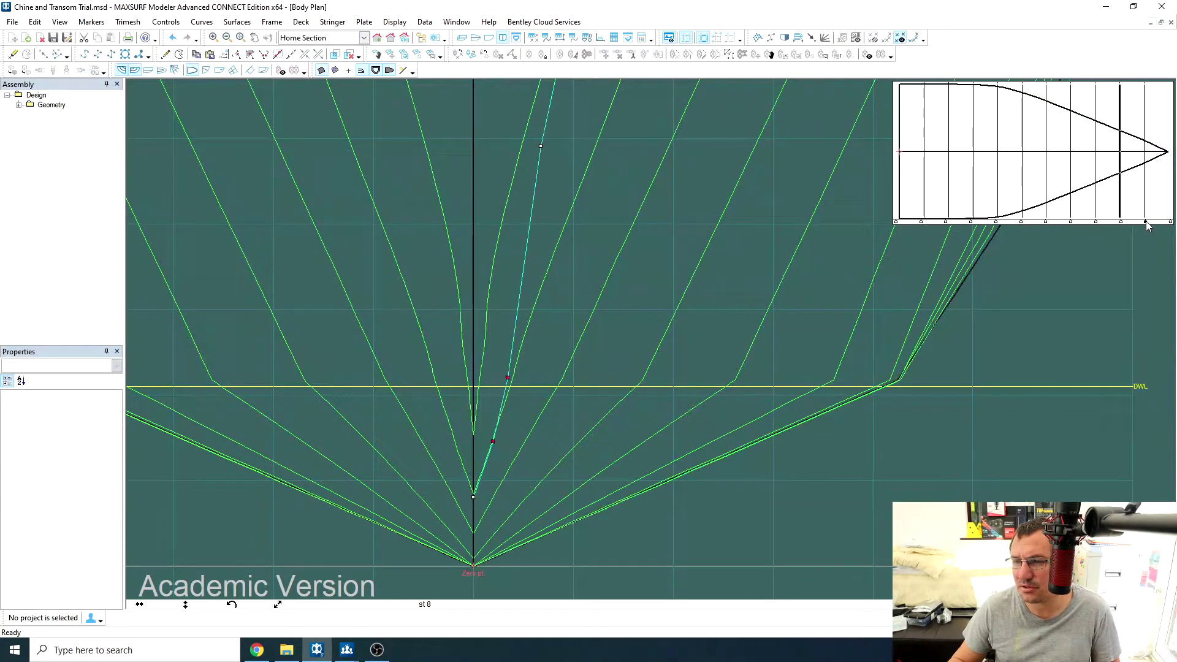
{"action": "left_click", "coordinate": [493, 442]}
{"action": "left_click_drag", "start_coordinate": [492, 442], "coordinate": [490, 437]}
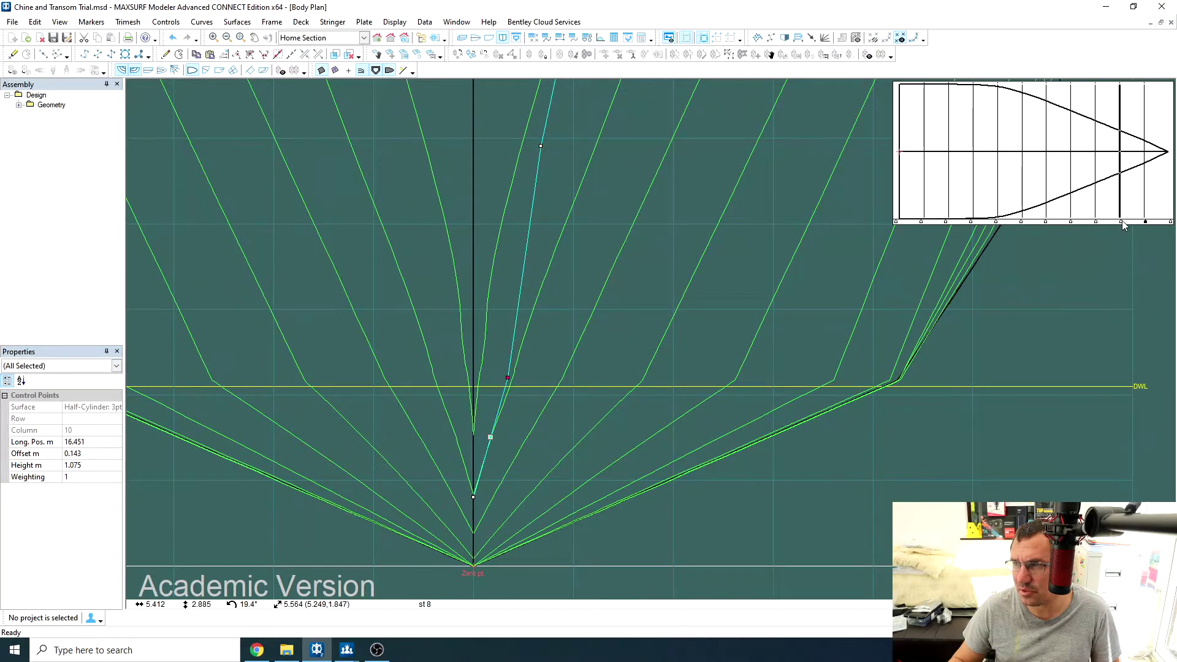
Move the grouped control point between chine and keel on column 7 to about offset 0.73 m and height 0.36 m.
{"action": "key", "text": "Page_Up"}
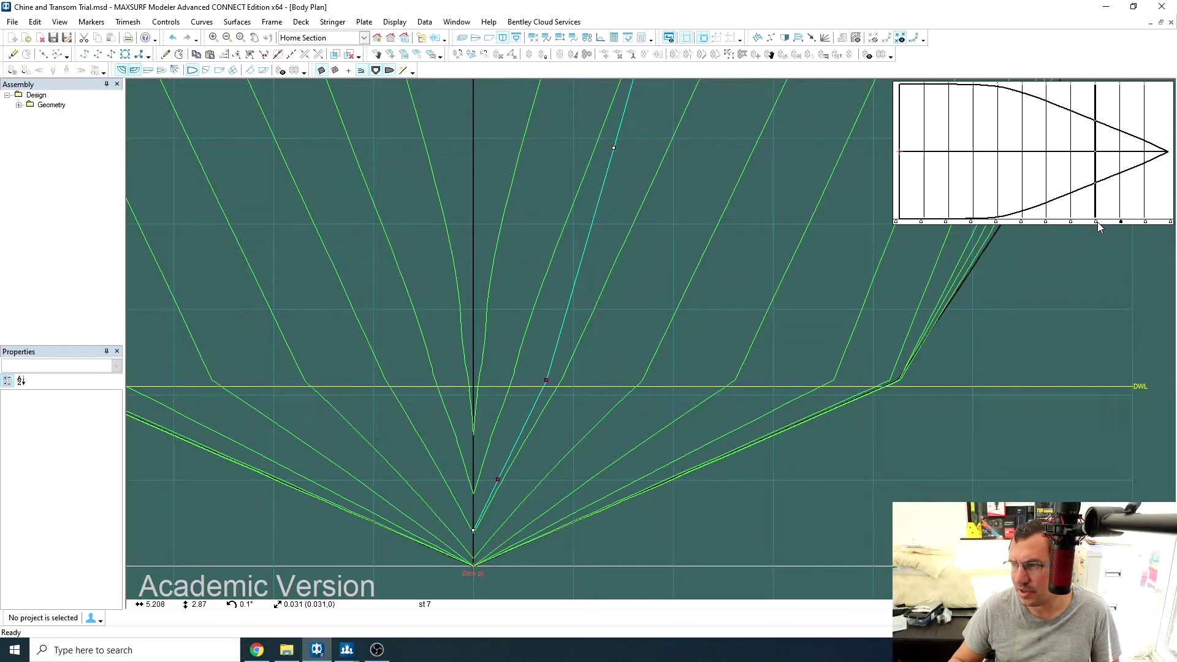
{"action": "left_click", "coordinate": [1097, 222]}
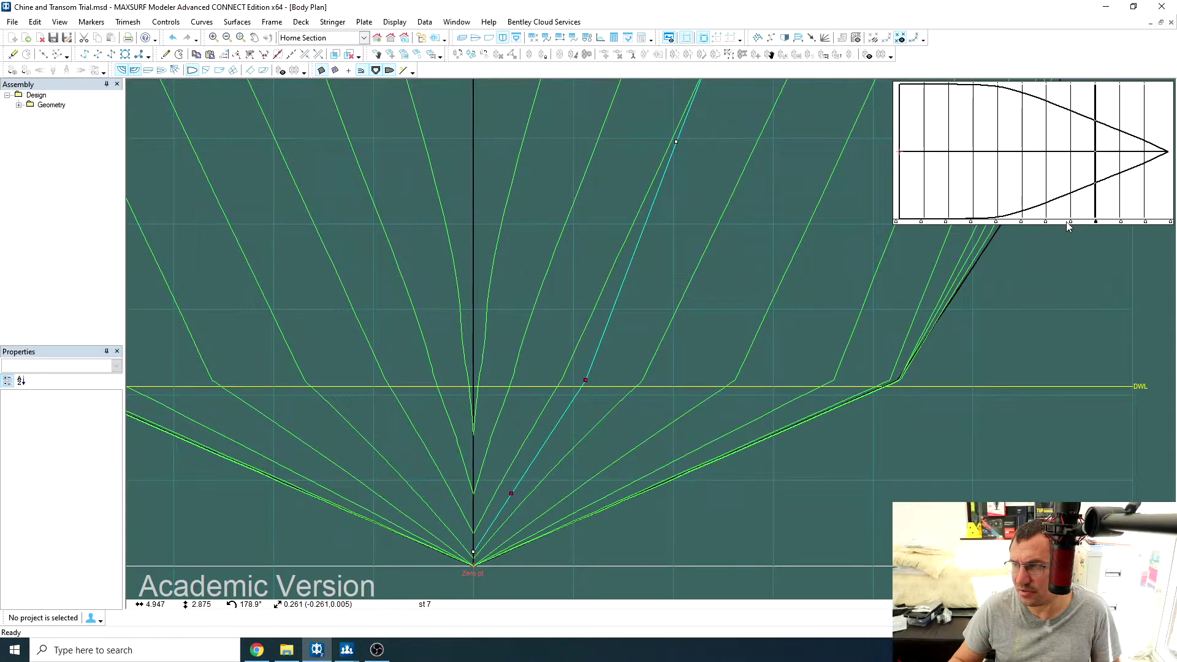
{"action": "left_click", "coordinate": [1071, 222]}
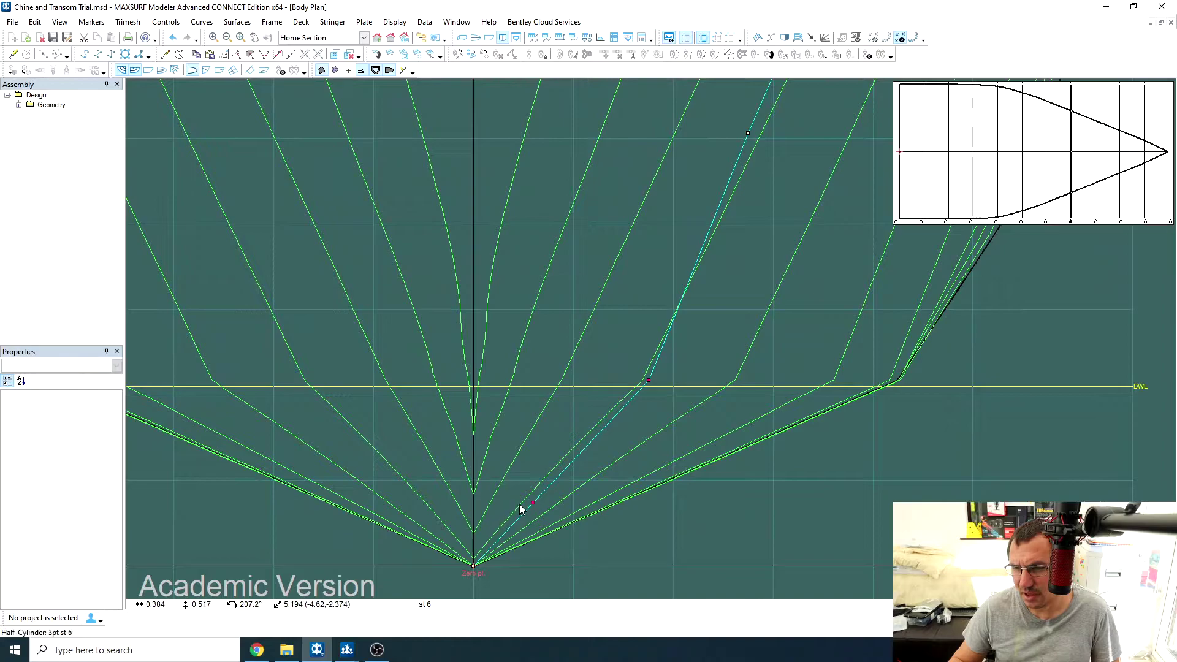
{"action": "left_click_drag", "start_coordinate": [533, 505], "coordinate": [563, 528]}
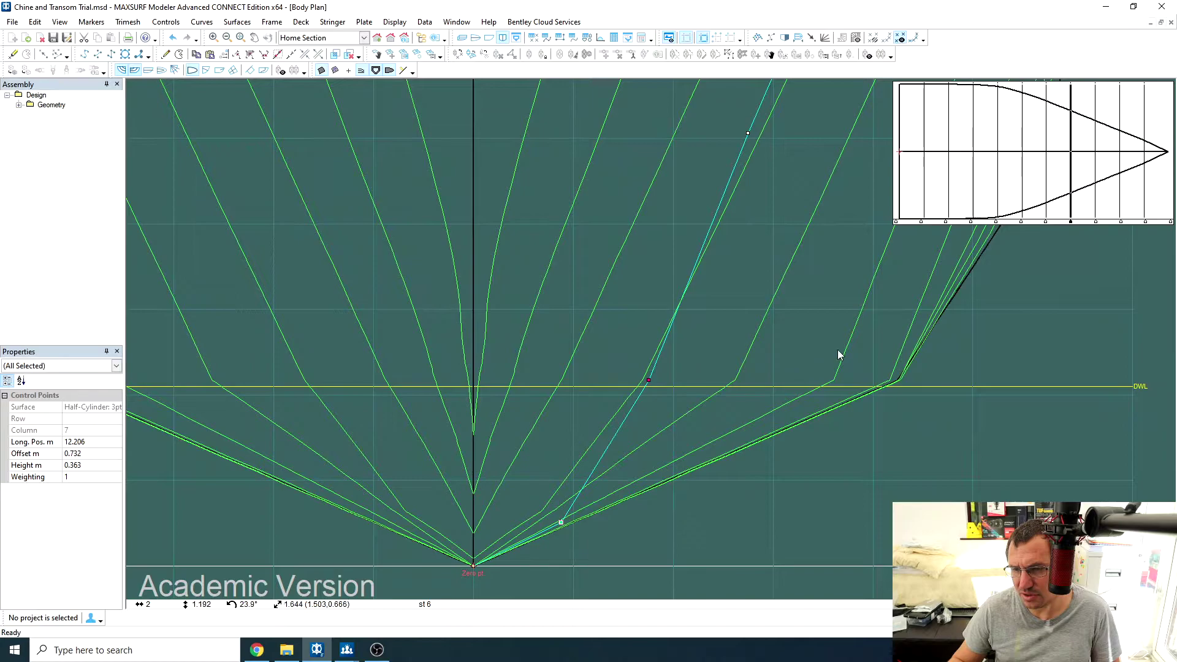
Move the grouped lower points outboard and down, column 6 to about 0.84 m offset, 0.23 m height, and column 5 to about 1.19 m, 0.13 m.
{"action": "left_click", "coordinate": [1047, 222]}
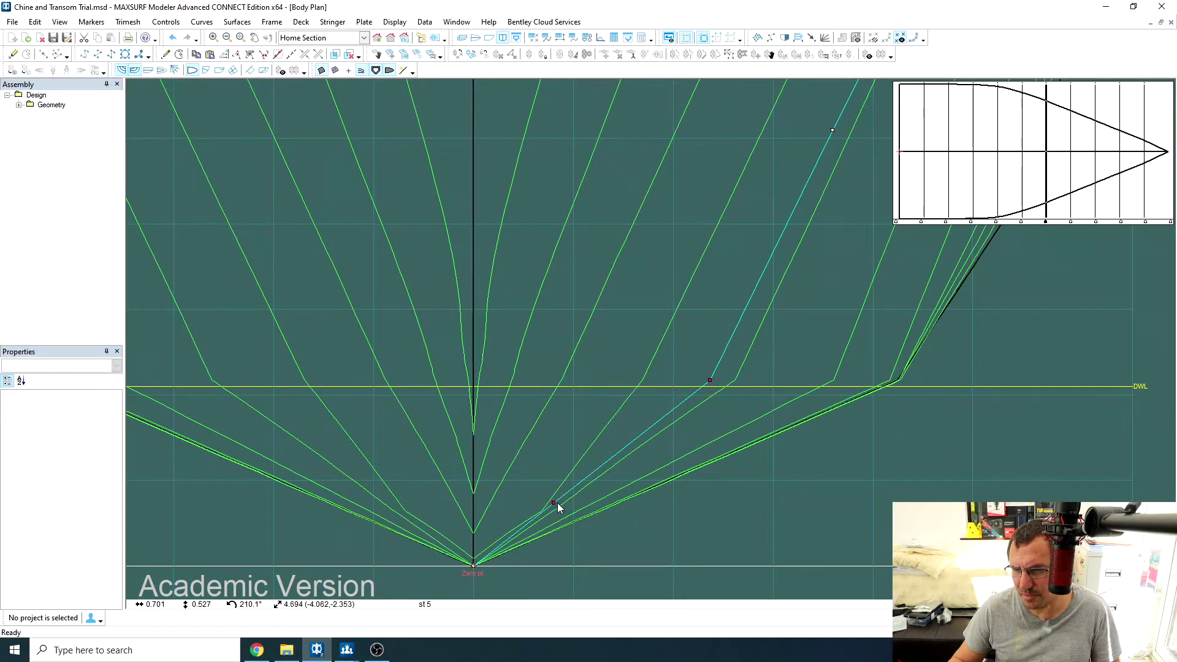
{"action": "left_click_drag", "start_coordinate": [554, 504], "coordinate": [576, 539]}
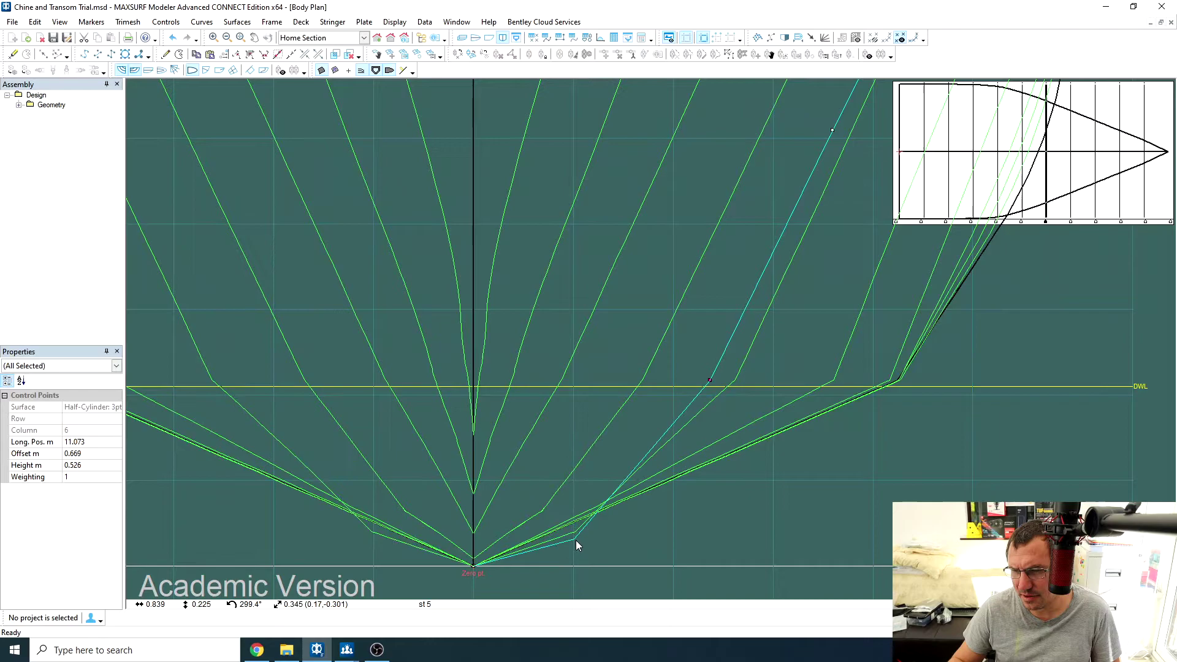
{"action": "left_click", "coordinate": [1021, 223]}
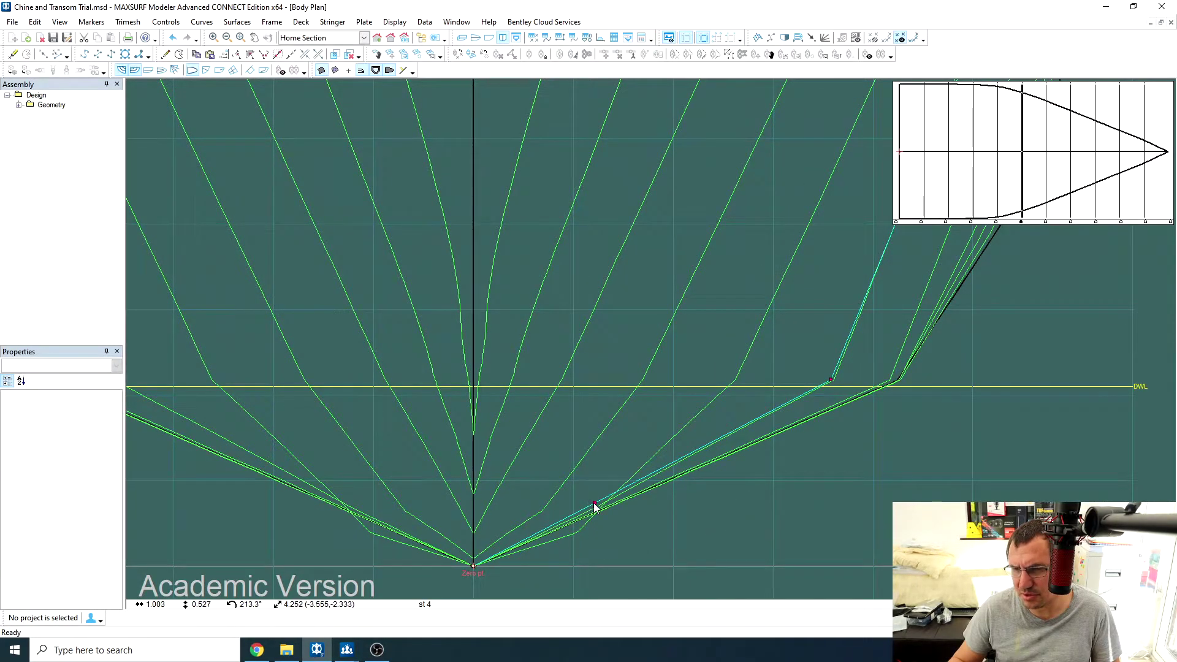
{"action": "left_click_drag", "start_coordinate": [592, 505], "coordinate": [616, 551]}
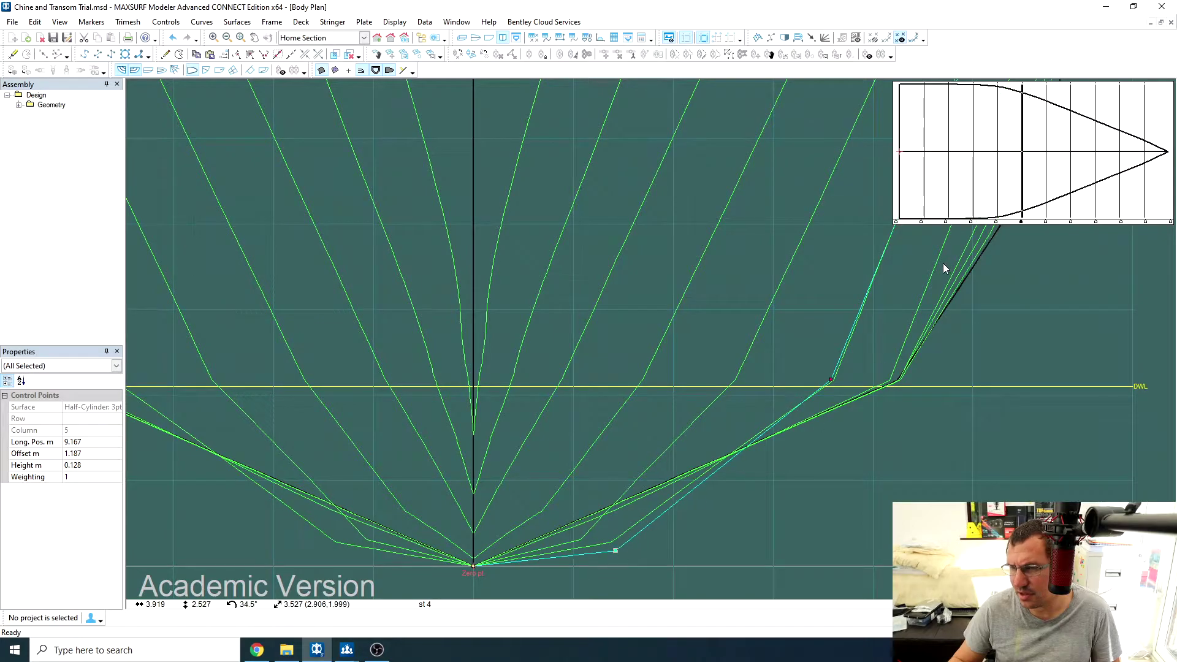
Move the grouped lower points on columns 4 and 3 outboard and down to near the baseline, with column 3 further outboard.
{"action": "left_click", "coordinate": [997, 222]}
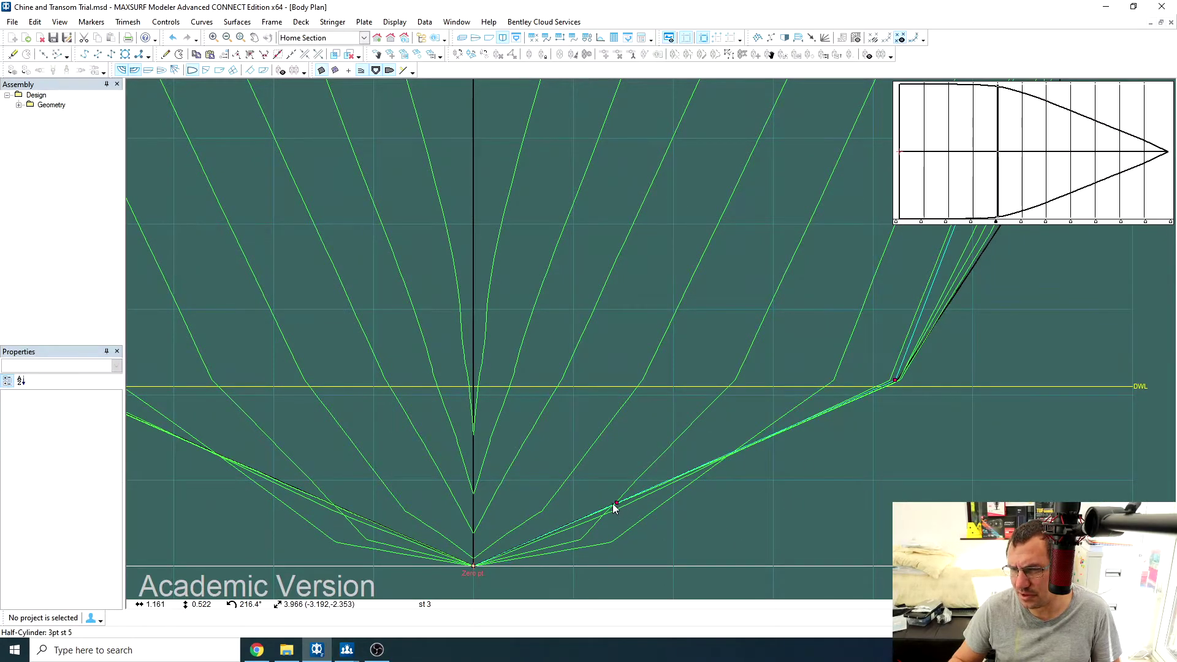
{"action": "left_click_drag", "start_coordinate": [620, 504], "coordinate": [654, 557]}
{"action": "key", "text": "ctrl+z"}
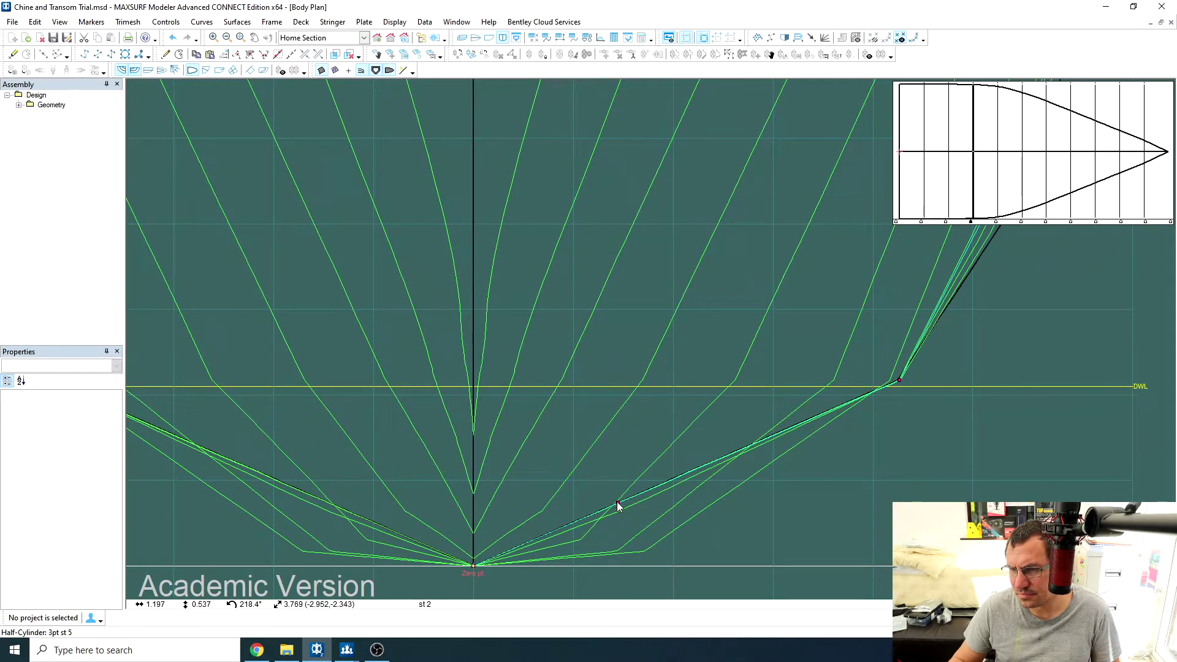
{"action": "left_click_drag", "start_coordinate": [618, 503], "coordinate": [702, 563]}
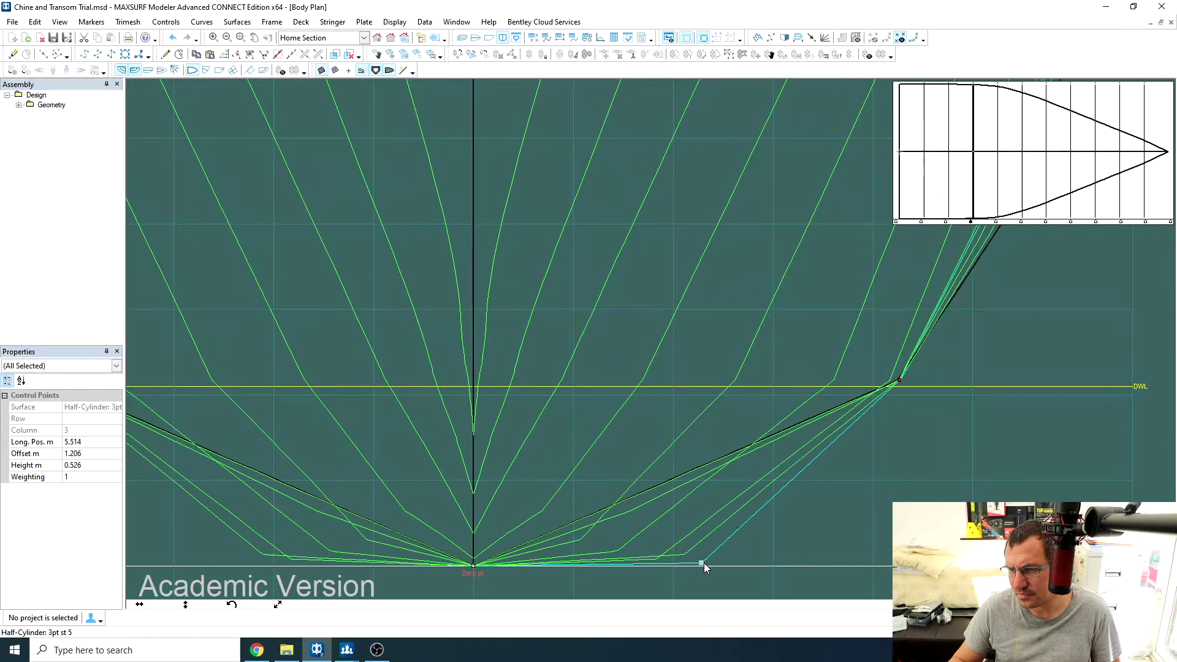
Move the grouped lower points on columns 2, 1 and 0 near the baseline, columns 1 and 0 at about 2.48 m and 2.61 m offset.
{"action": "left_click", "coordinate": [946, 221]}
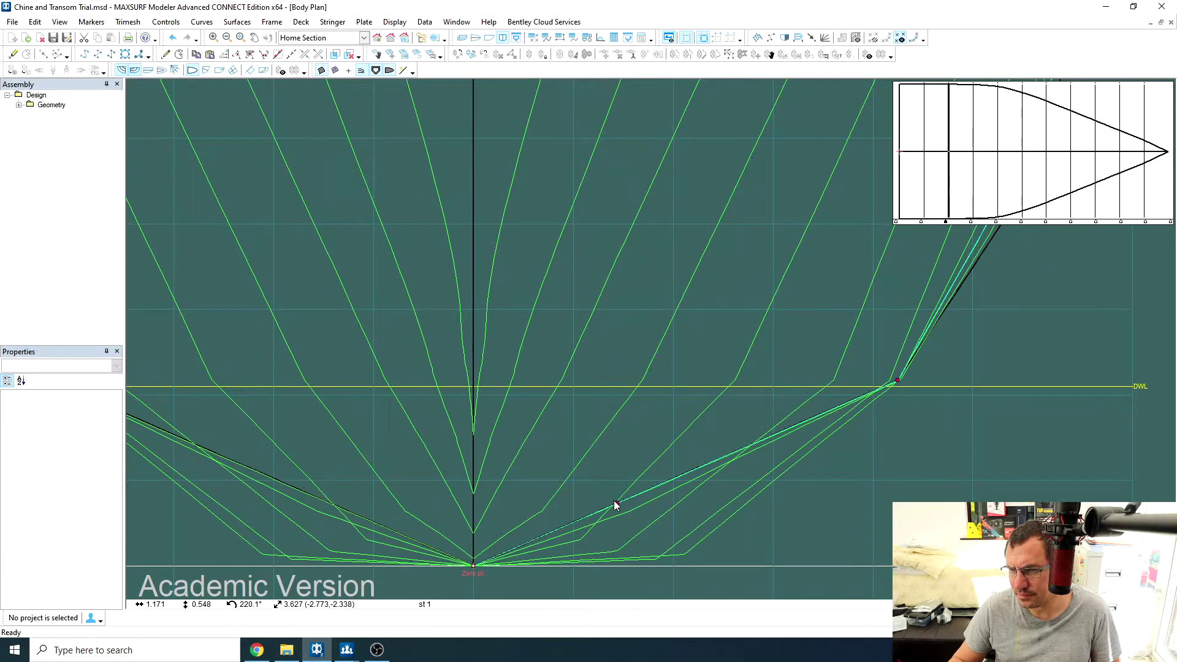
{"action": "left_click_drag", "start_coordinate": [617, 506], "coordinate": [730, 563]}
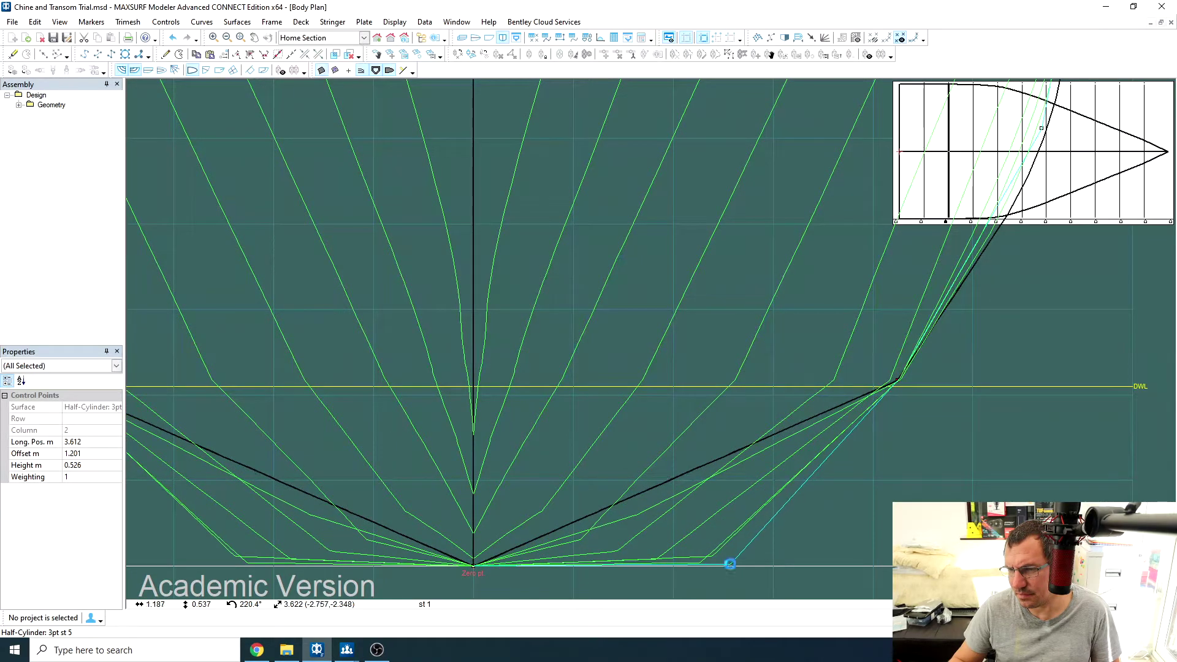
{"action": "left_click", "coordinate": [921, 221]}
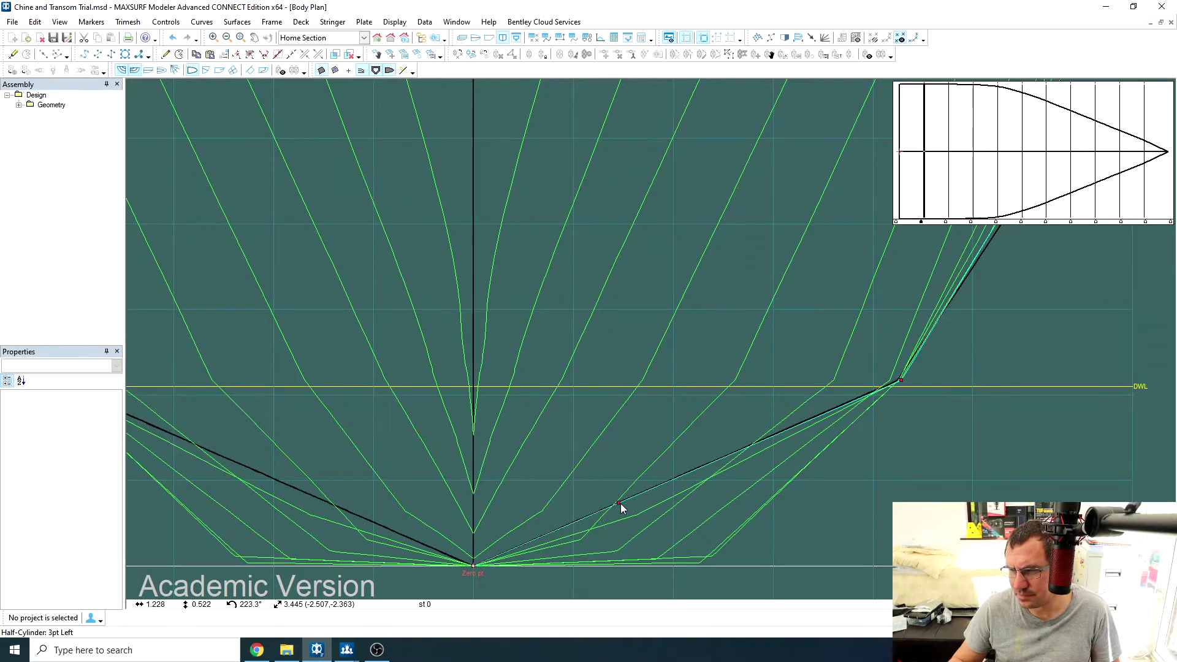
{"action": "left_click_drag", "start_coordinate": [616, 506], "coordinate": [772, 569]}
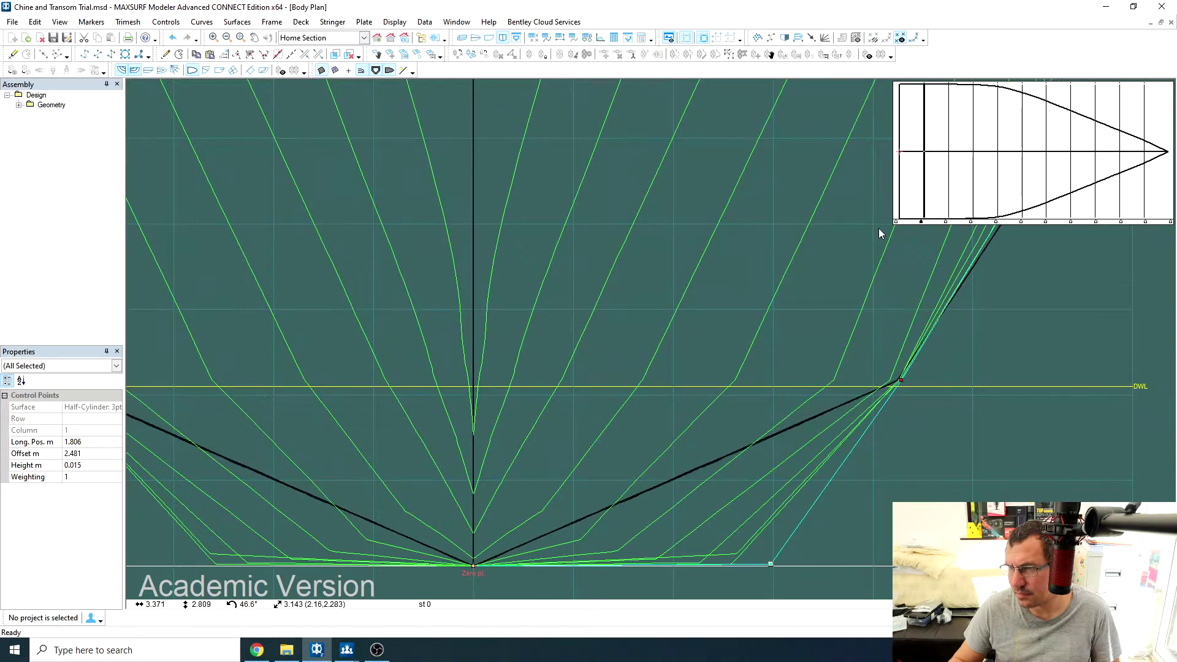
{"action": "left_click", "coordinate": [897, 223]}
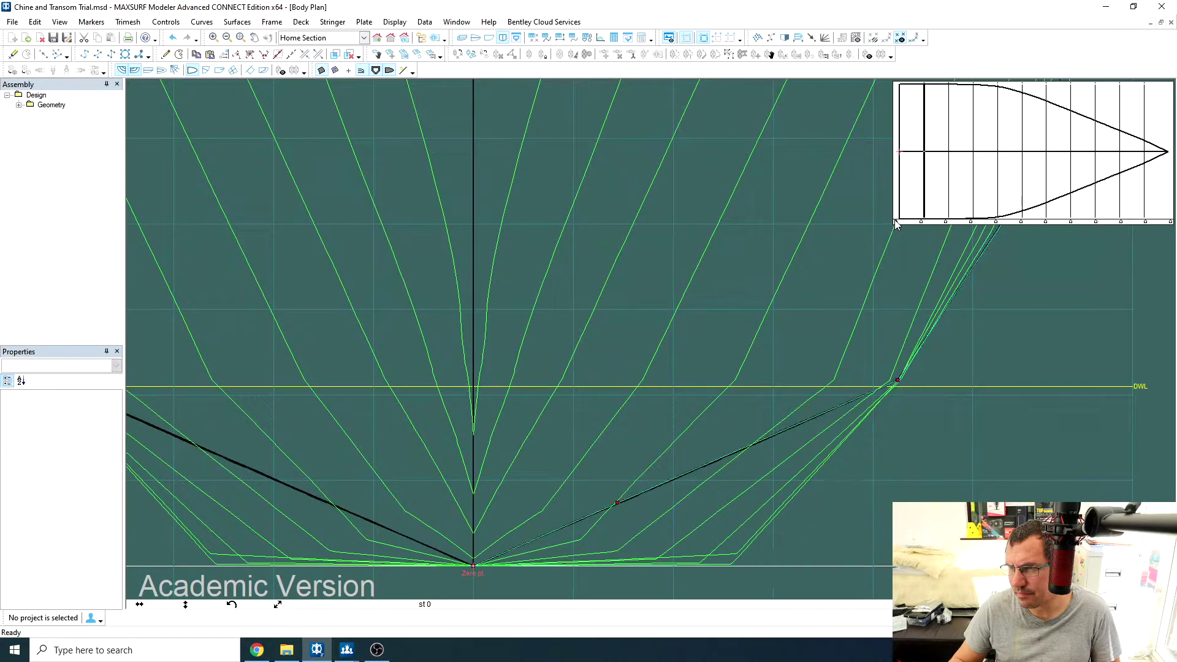
{"action": "left_click_drag", "start_coordinate": [618, 504], "coordinate": [786, 564]}
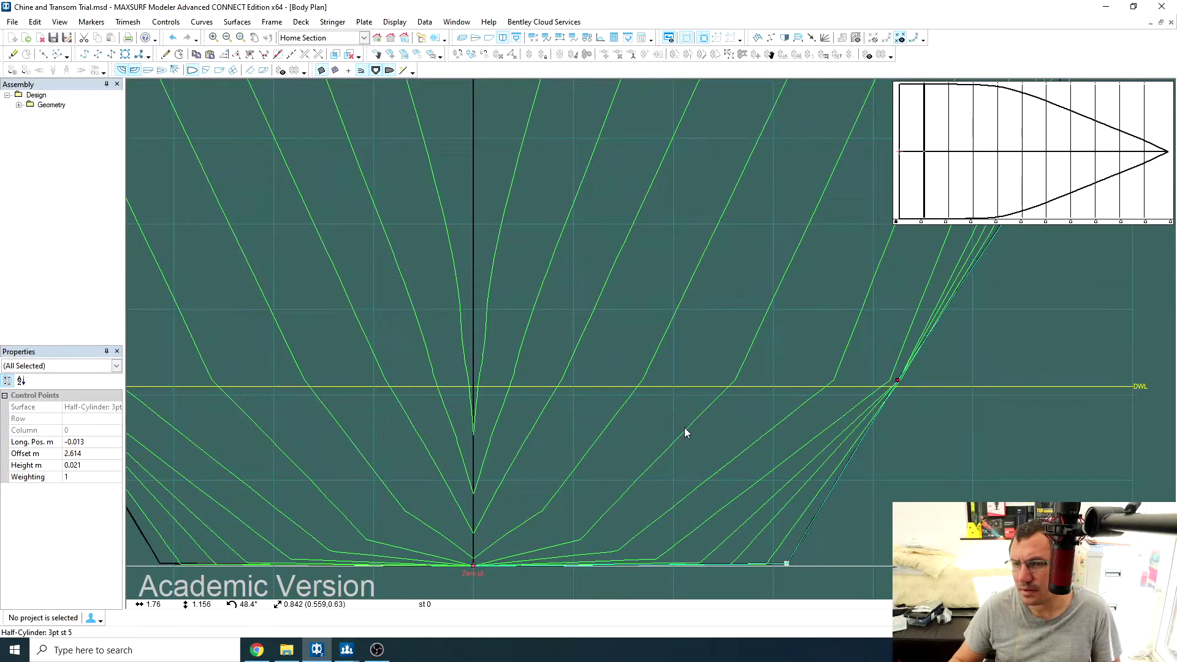
Examine the second chine in the full body plan and from several angles in the perspective view.
{"action": "scroll", "coordinate": [613, 221], "scroll_direction": "down", "scroll_amount": 4}
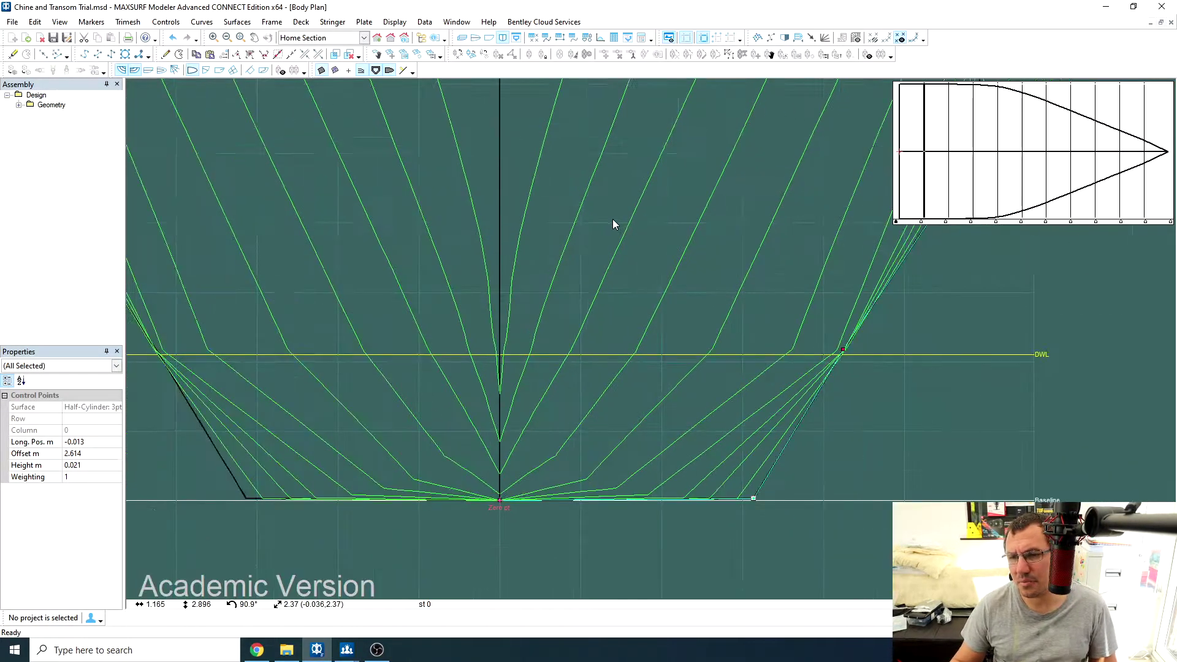
{"action": "middle_click_drag", "start_coordinate": [609, 249], "coordinate": [587, 292]}
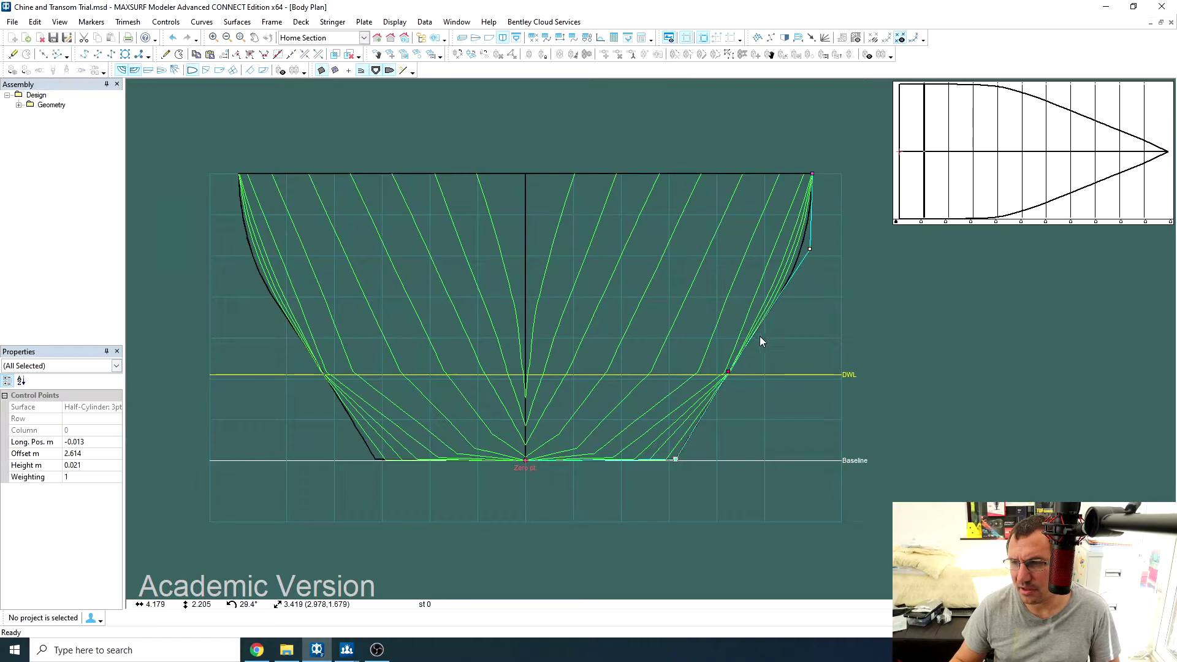
{"action": "left_click", "coordinate": [1161, 22]}
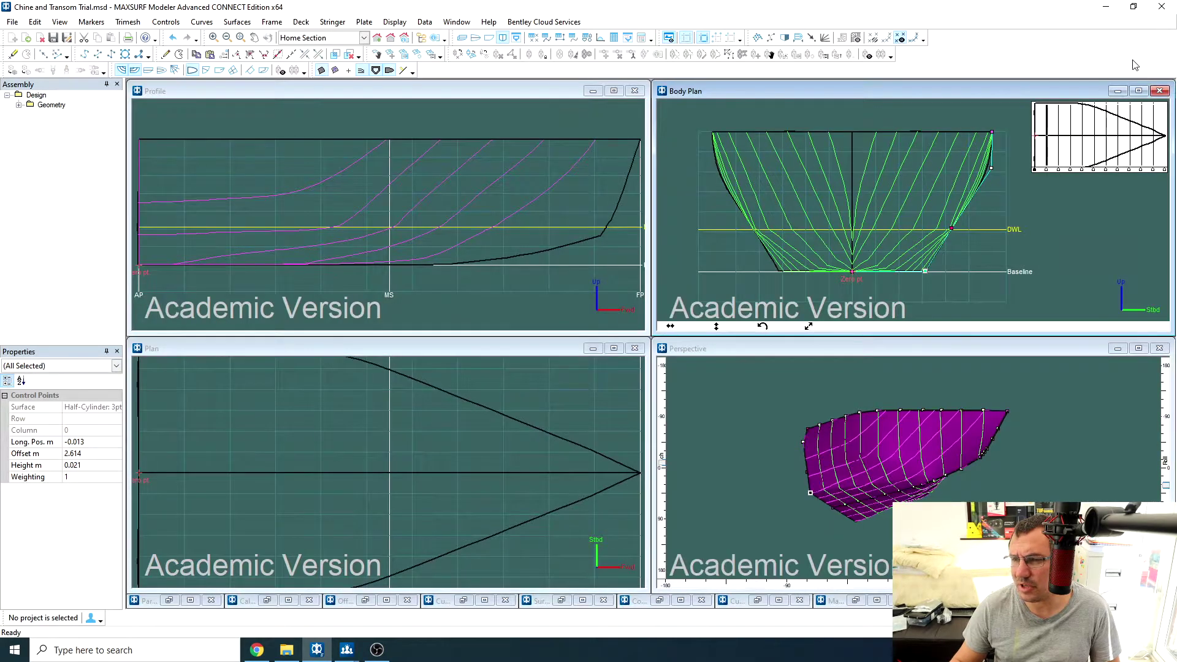
{"action": "left_click", "coordinate": [1138, 348]}
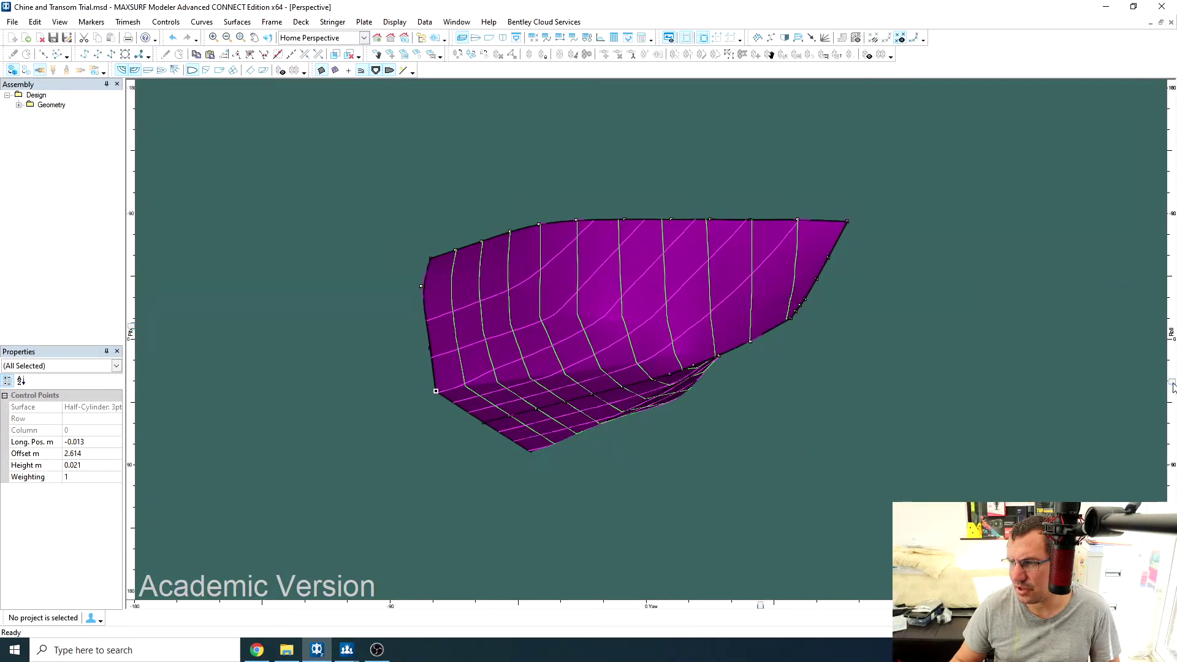
{"action": "left_click_drag", "start_coordinate": [1173, 387], "coordinate": [1173, 464]}
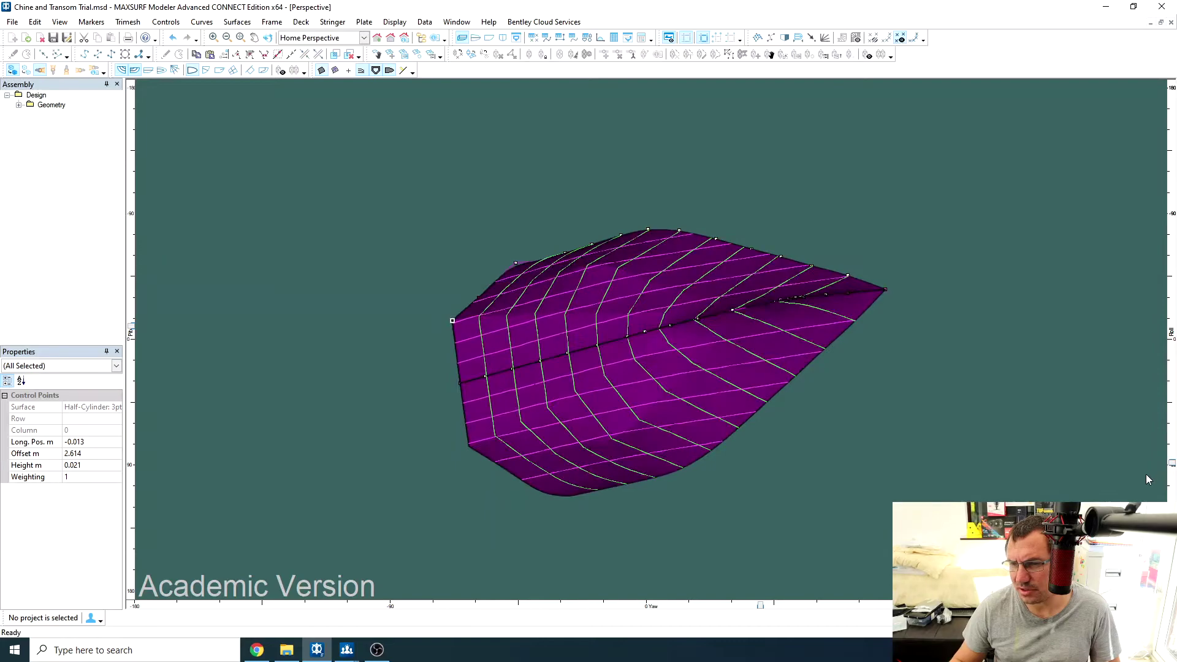
{"action": "left_click_drag", "start_coordinate": [762, 610], "coordinate": [898, 610]}
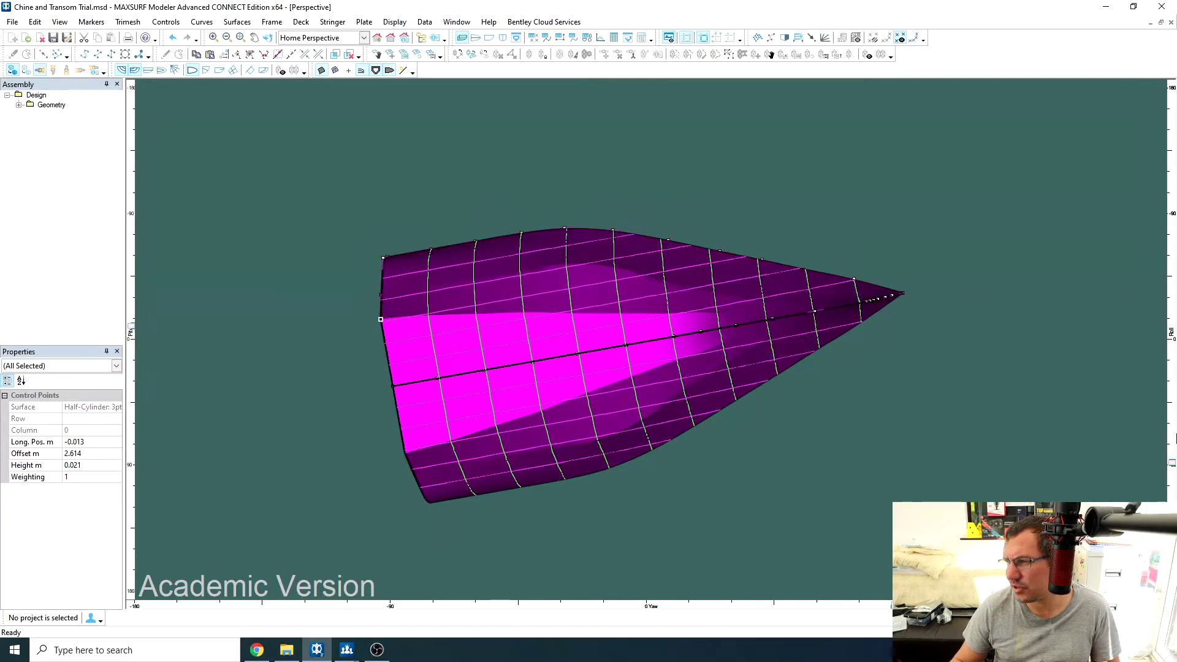
{"action": "left_click_drag", "start_coordinate": [1172, 471], "coordinate": [1174, 358]}
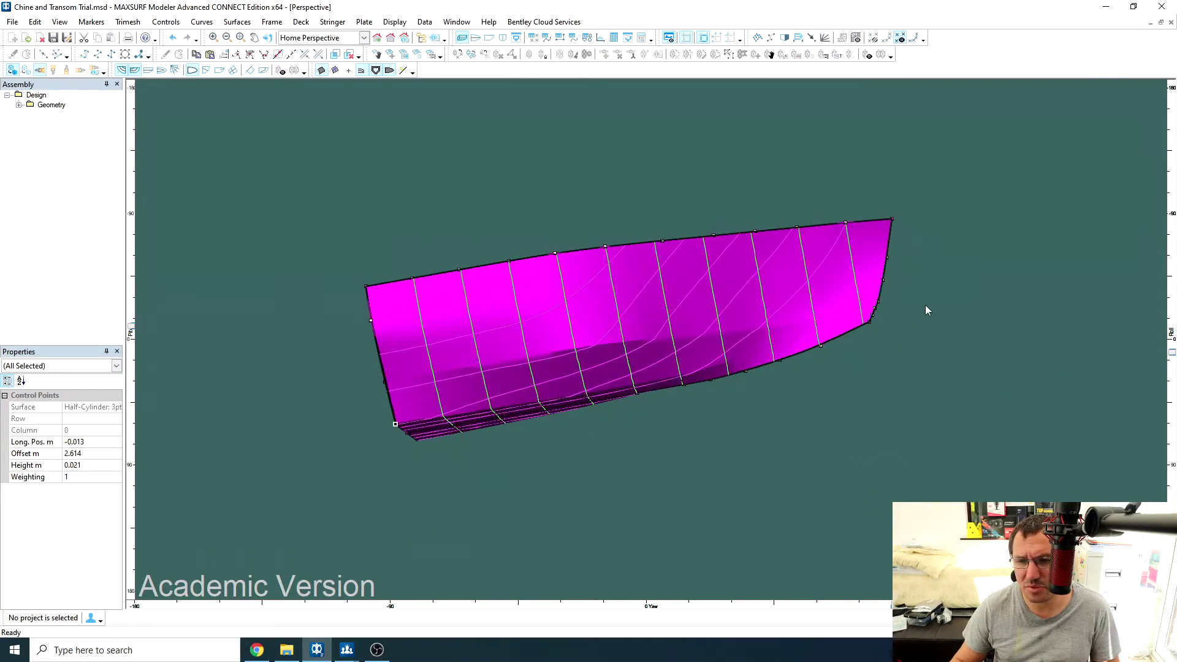
{"action": "left_click", "coordinate": [1162, 22]}
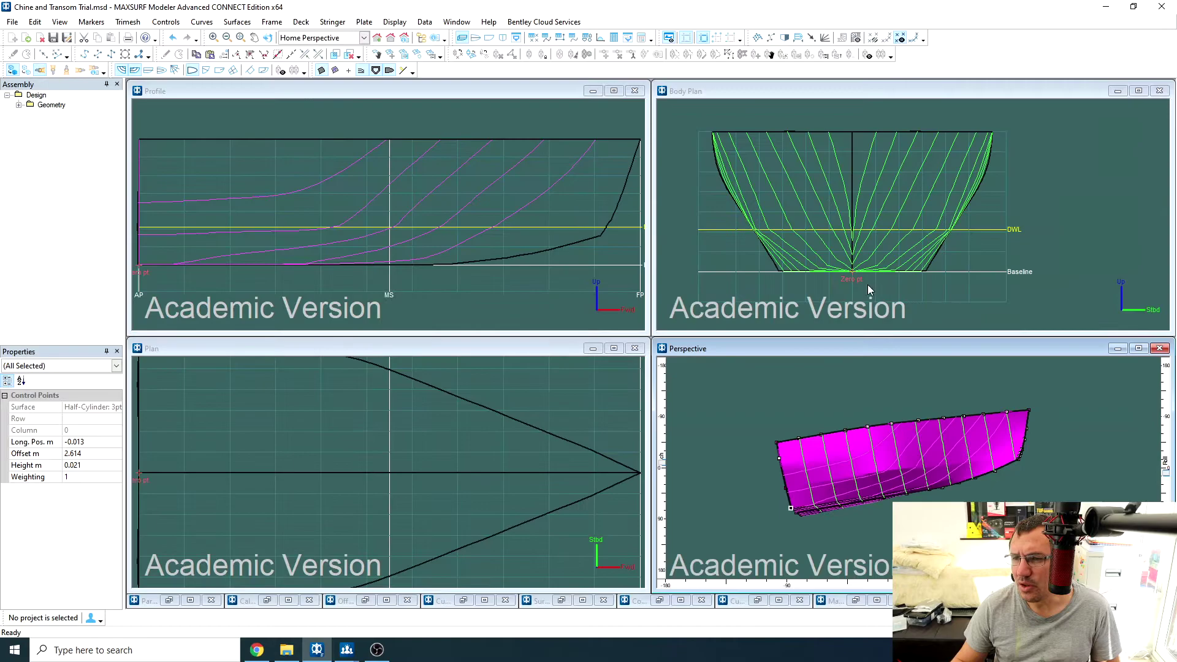
Set the height of the lower chine control points on column 0 to 0 m in the enlarged body plan.
{"action": "left_click", "coordinate": [774, 331]}
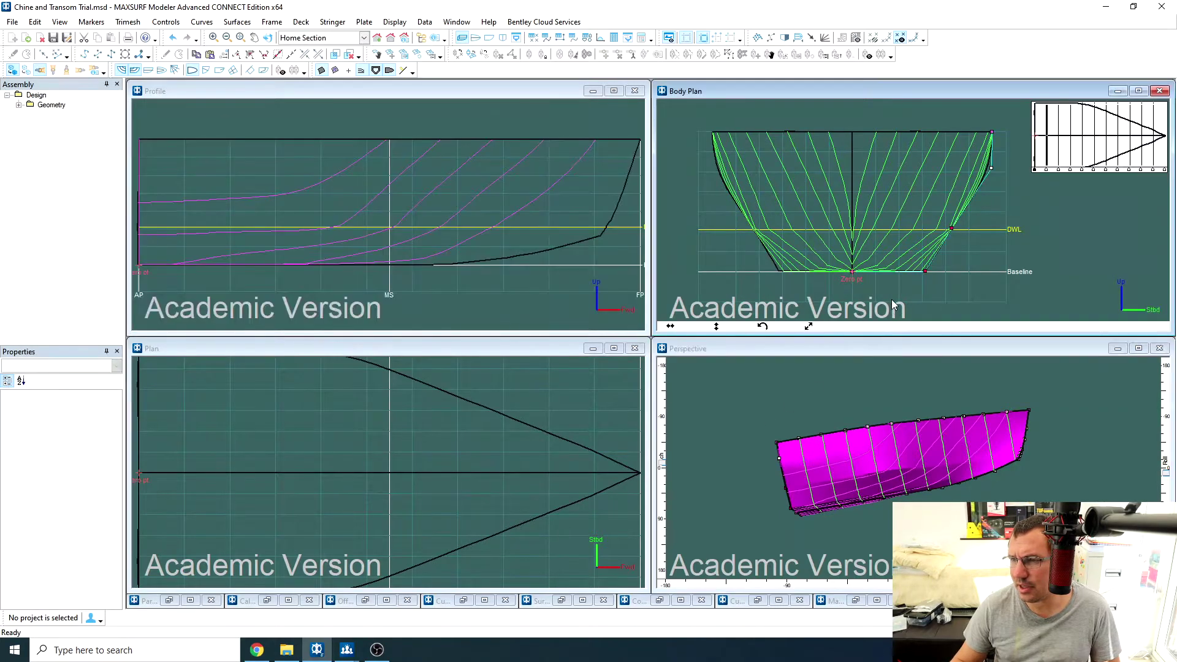
{"action": "left_click", "coordinate": [1139, 91]}
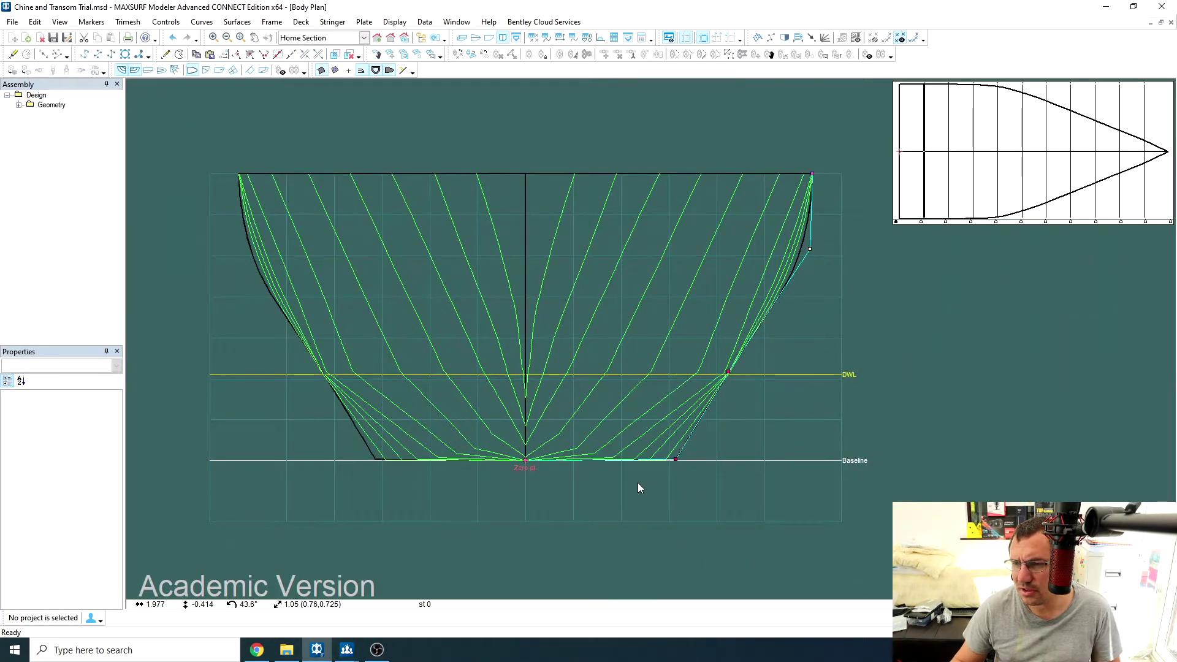
{"action": "left_click", "coordinate": [667, 469]}
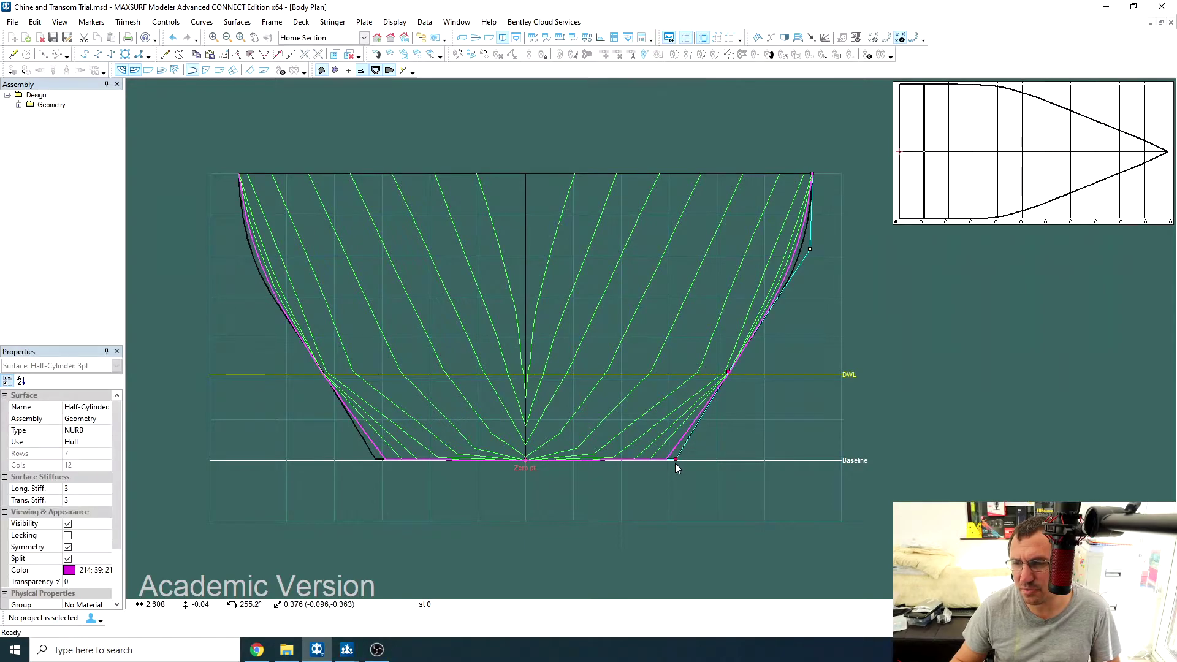
{"action": "left_click", "coordinate": [676, 460]}
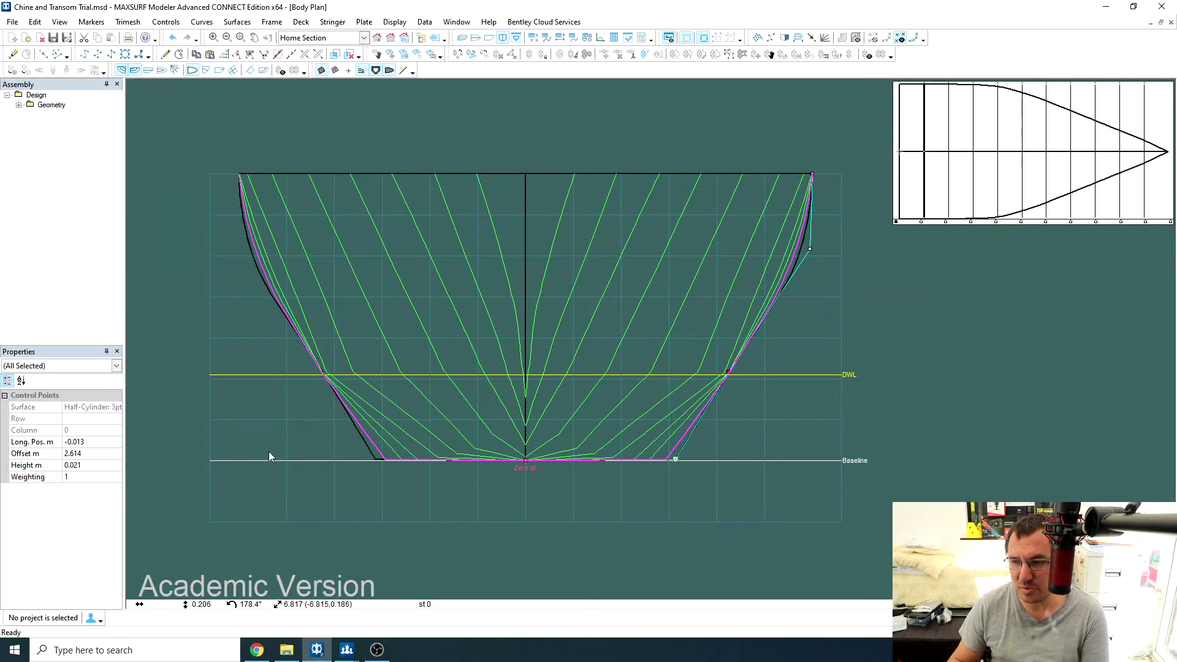
{"action": "left_click", "coordinate": [84, 466]}
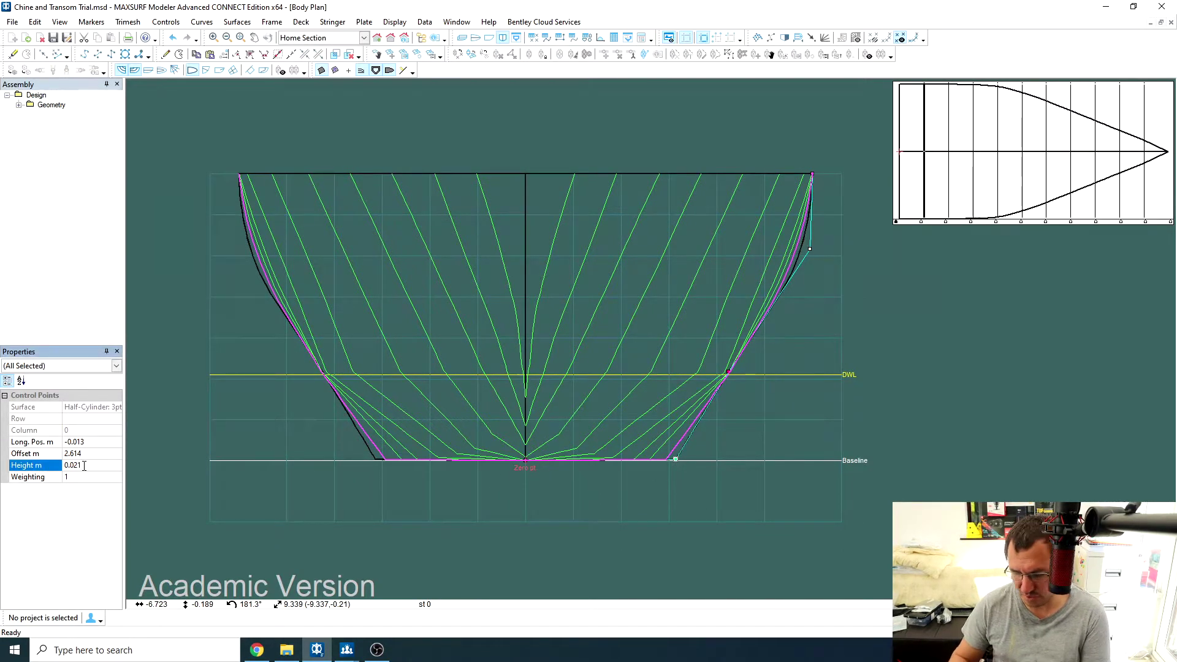
{"action": "key", "text": "BackSpace"}
{"action": "key", "text": "BackSpace"}
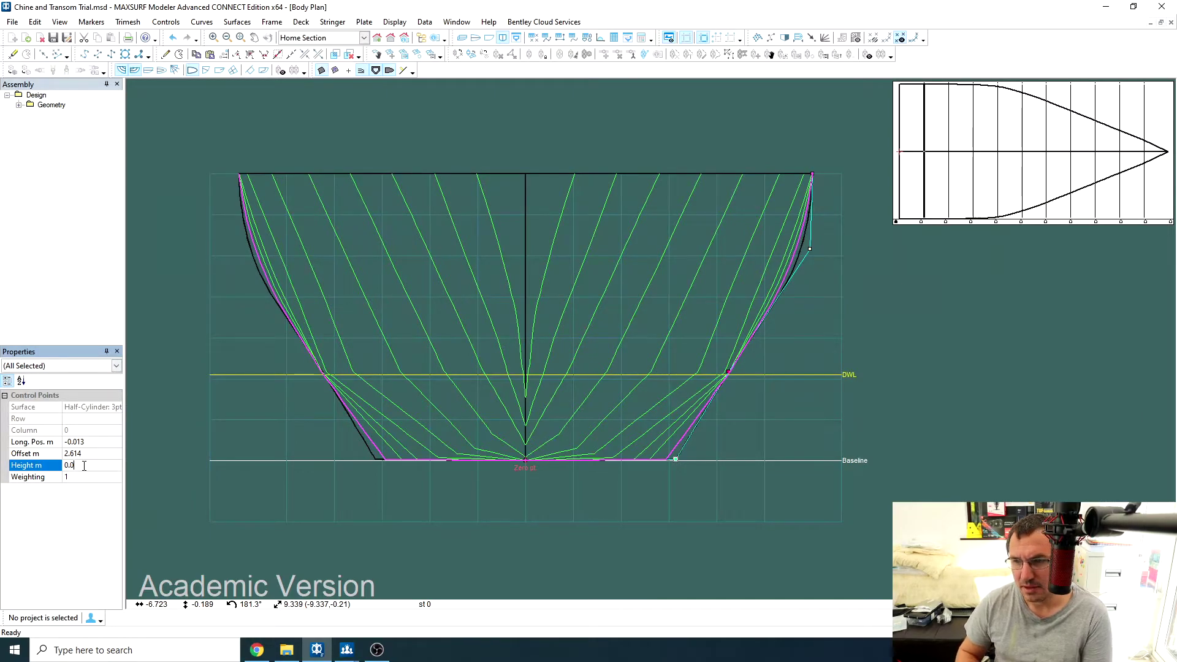
{"action": "key", "text": "Return"}
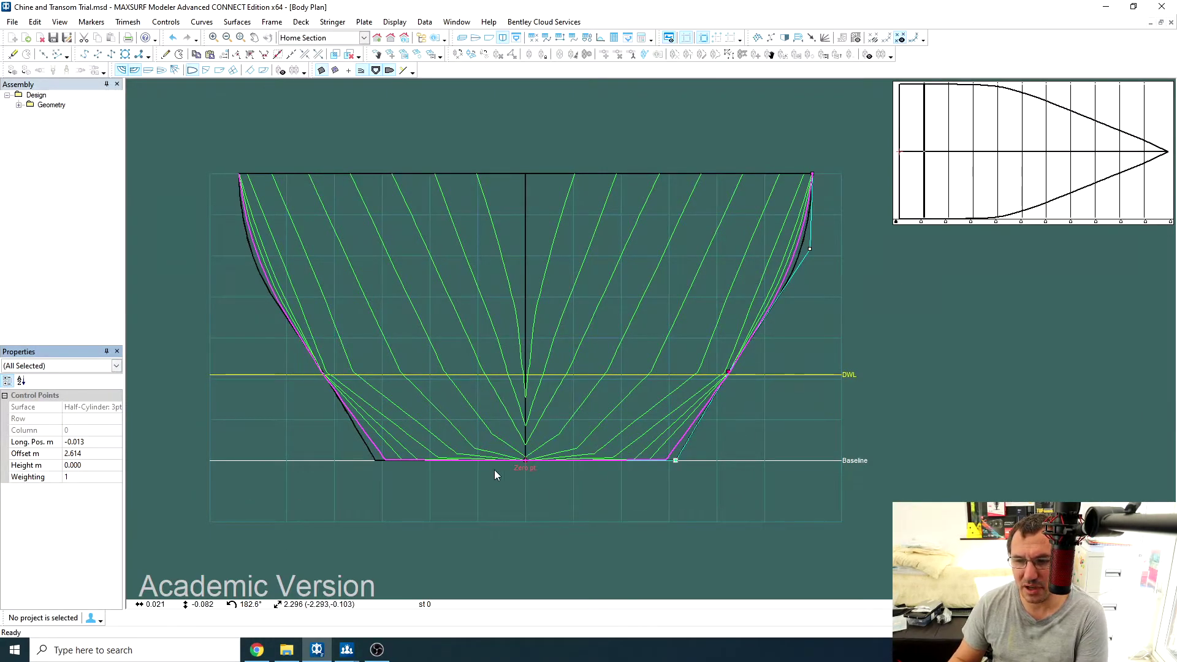
Set the height of the lower chine control points on column 1 to 0 m.
{"action": "left_click", "coordinate": [920, 224]}
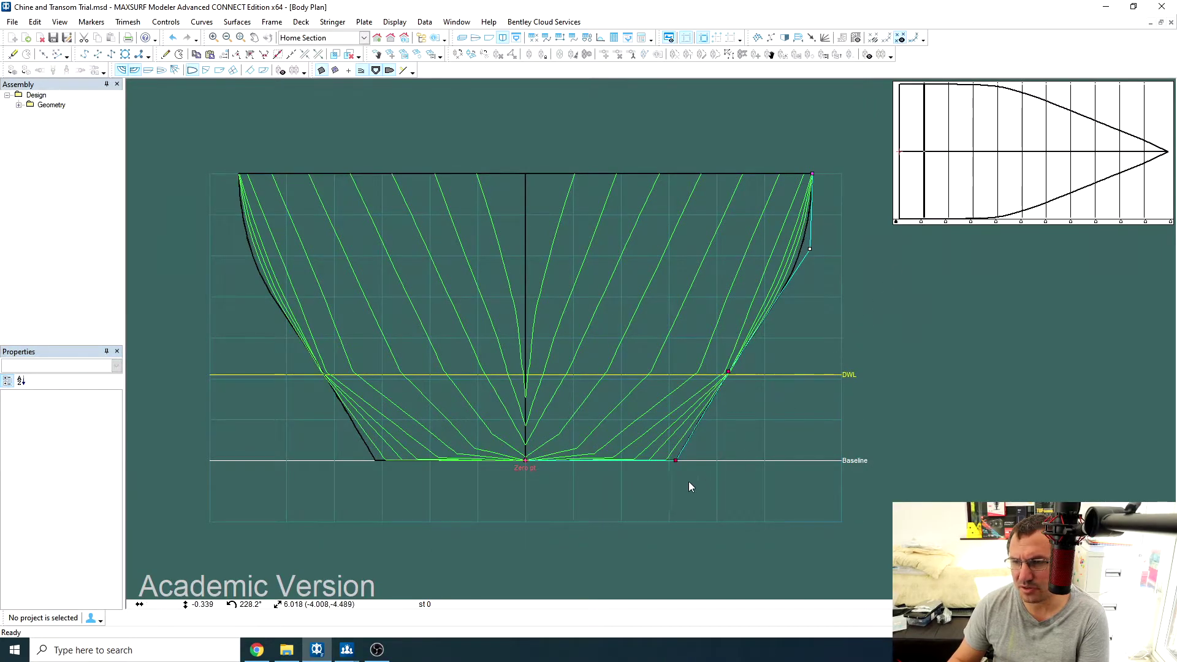
{"action": "left_click", "coordinate": [675, 461]}
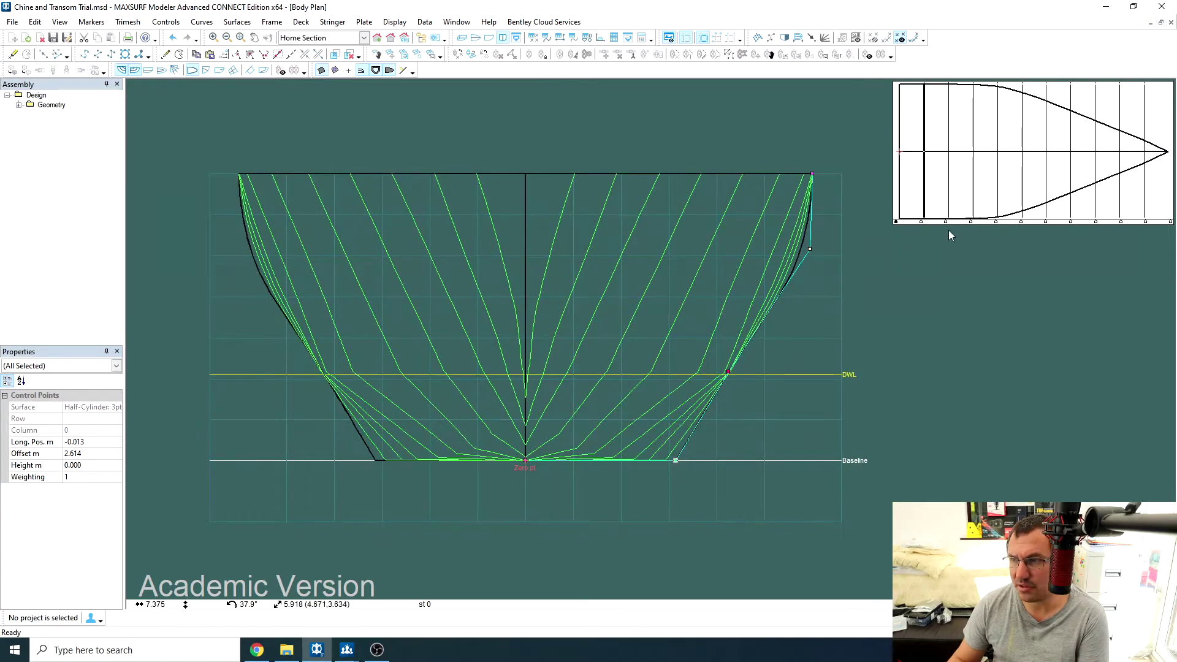
{"action": "left_click", "coordinate": [921, 223]}
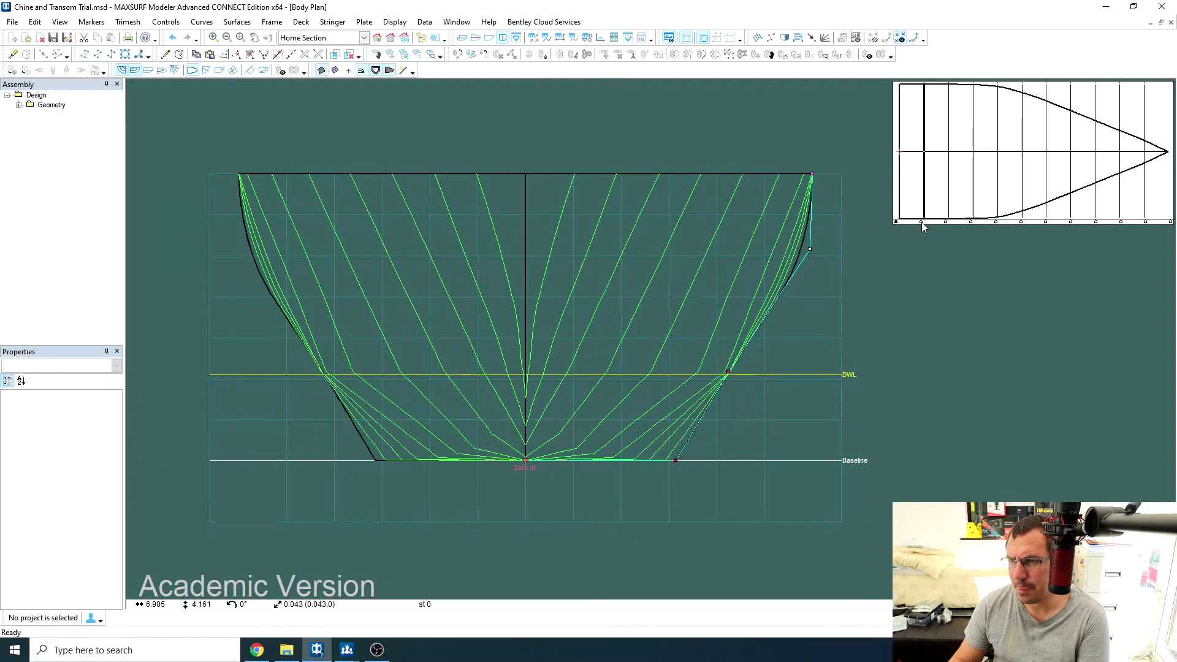
{"action": "left_click_drag", "start_coordinate": [638, 437], "coordinate": [709, 480]}
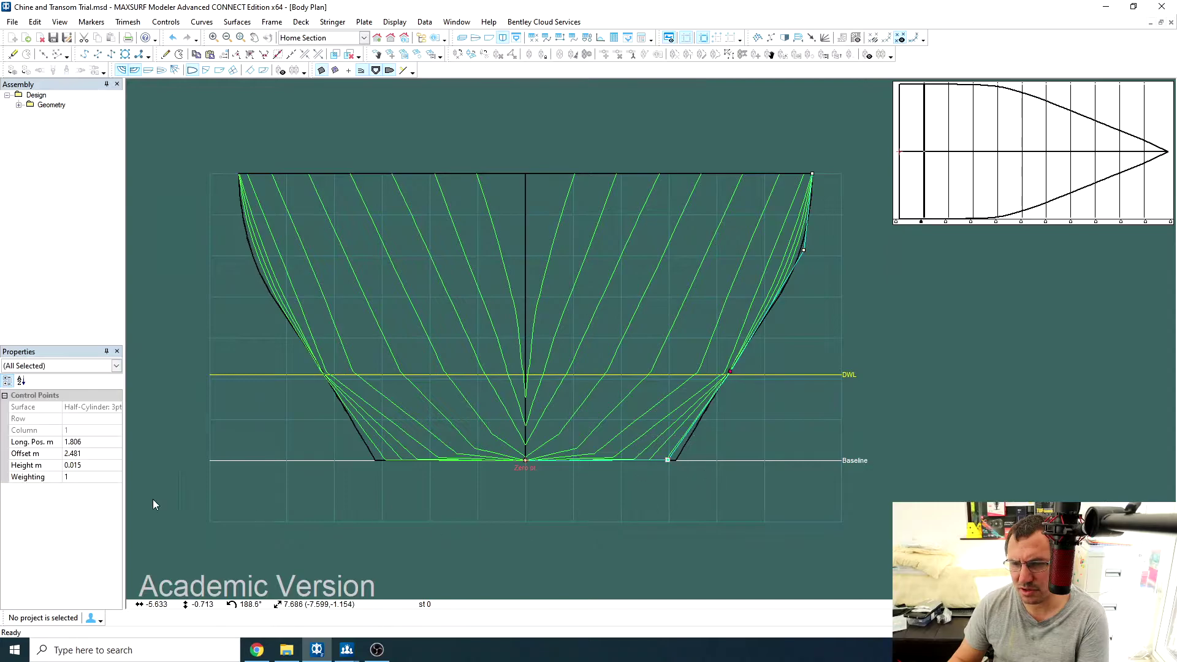
{"action": "left_click", "coordinate": [86, 464]}
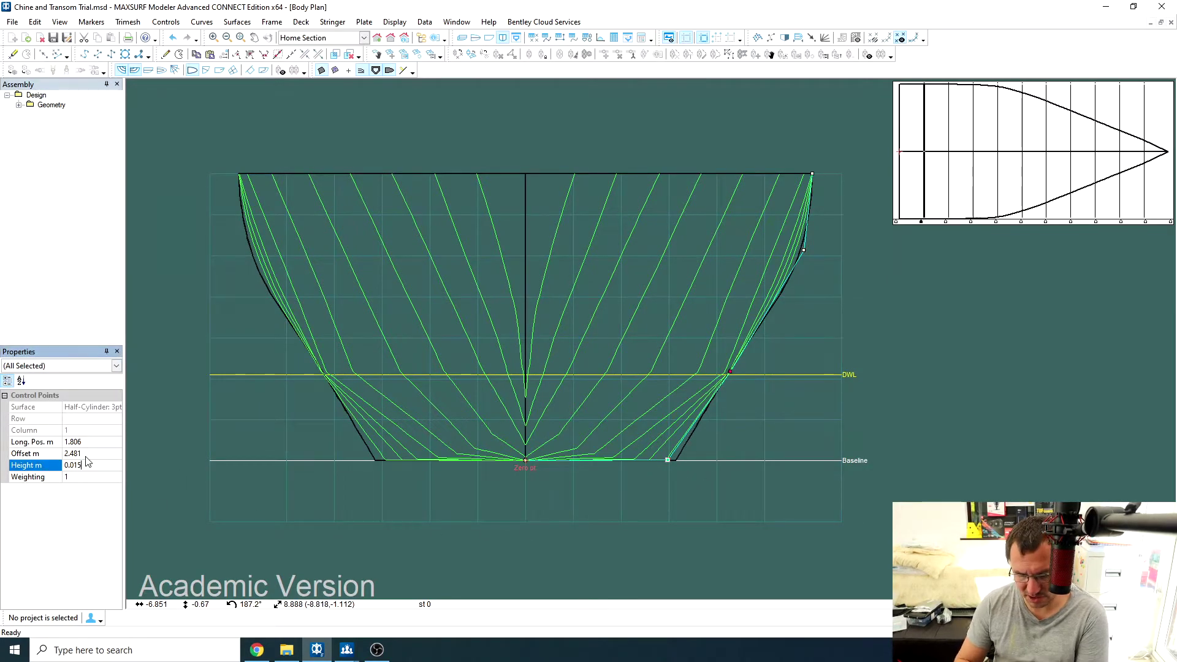
{"action": "key", "text": "BackSpace"}
{"action": "key", "text": "BackSpace"}
{"action": "key", "text": "Return"}
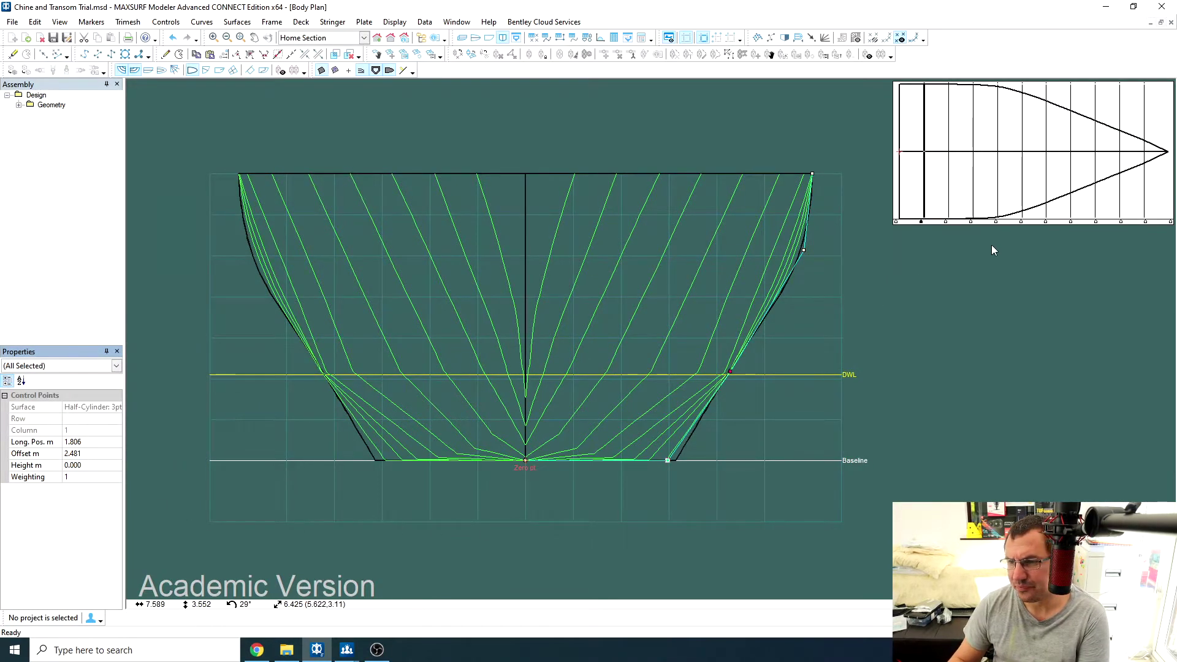
Set the height of the lower chine control points on column 2 to 0 m.
{"action": "left_click", "coordinate": [945, 221]}
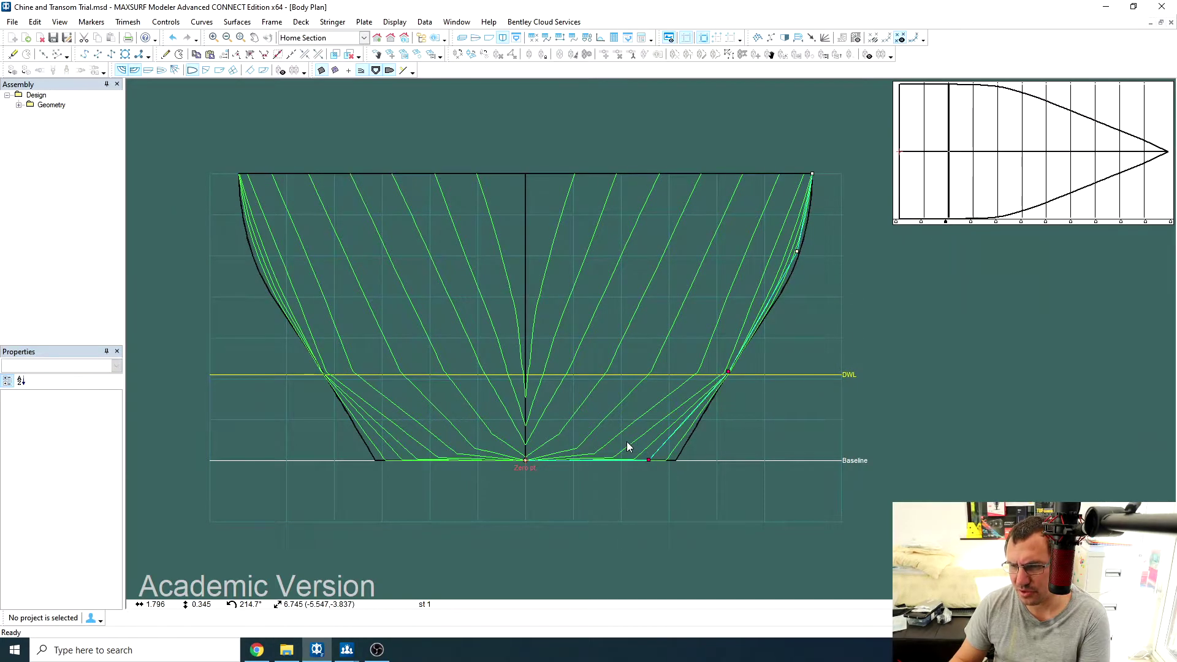
{"action": "left_click_drag", "start_coordinate": [626, 442], "coordinate": [667, 478]}
{"action": "left_click", "coordinate": [84, 467]}
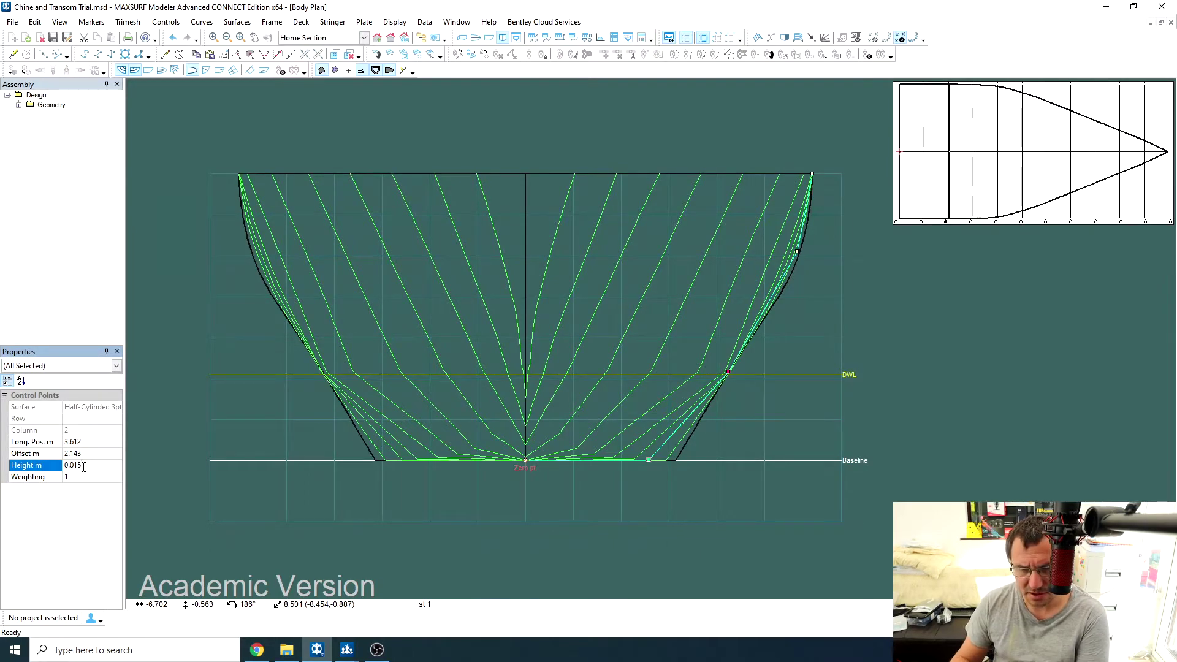
{"action": "key", "text": "Return"}
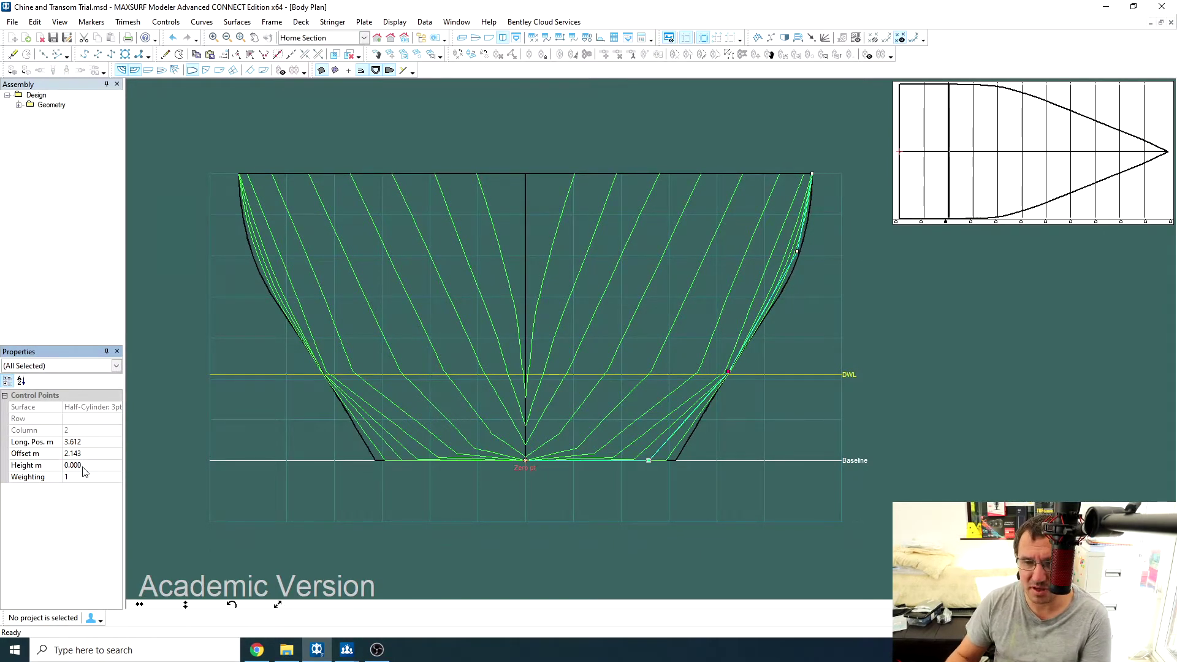
Set the height of the lower chine control points on column 3 to 0 m.
{"action": "left_click", "coordinate": [971, 225]}
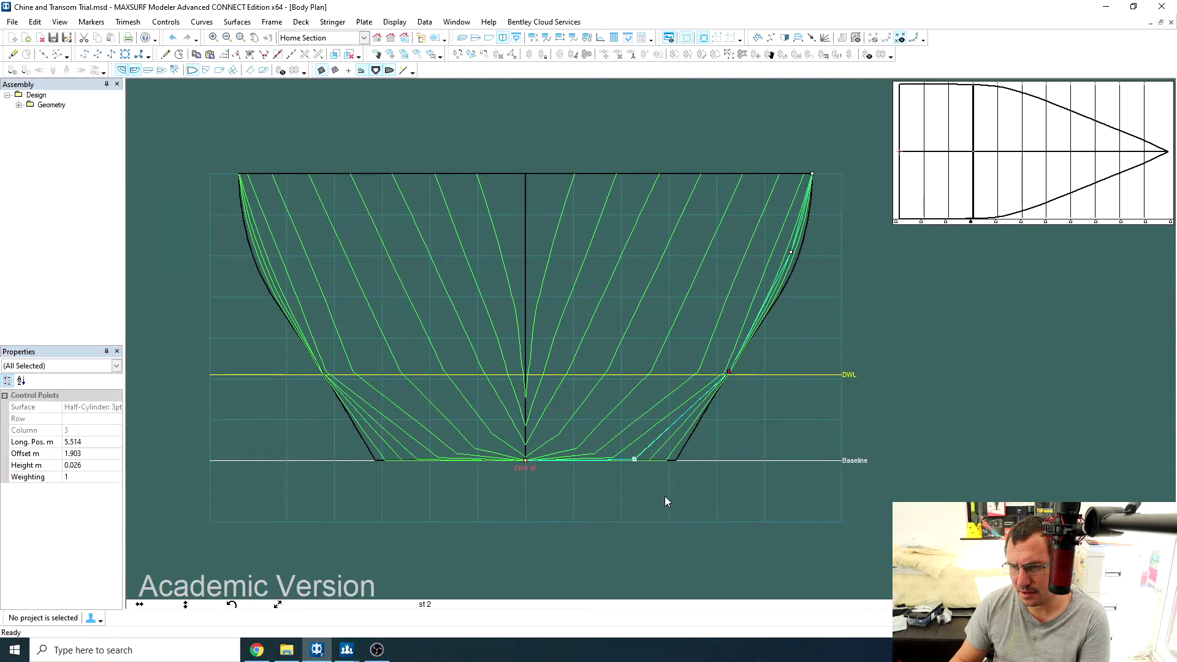
{"action": "left_click", "coordinate": [87, 467]}
{"action": "key", "text": "BackSpace"}
{"action": "key", "text": "BackSpace"}
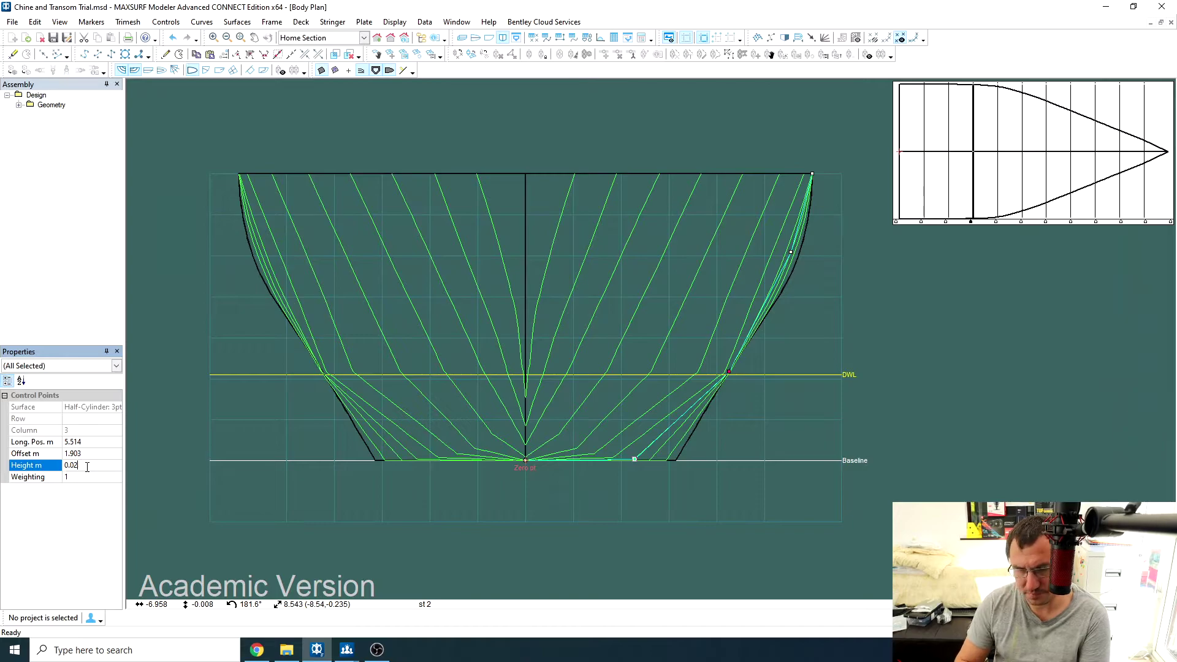
{"action": "key", "text": "Return"}
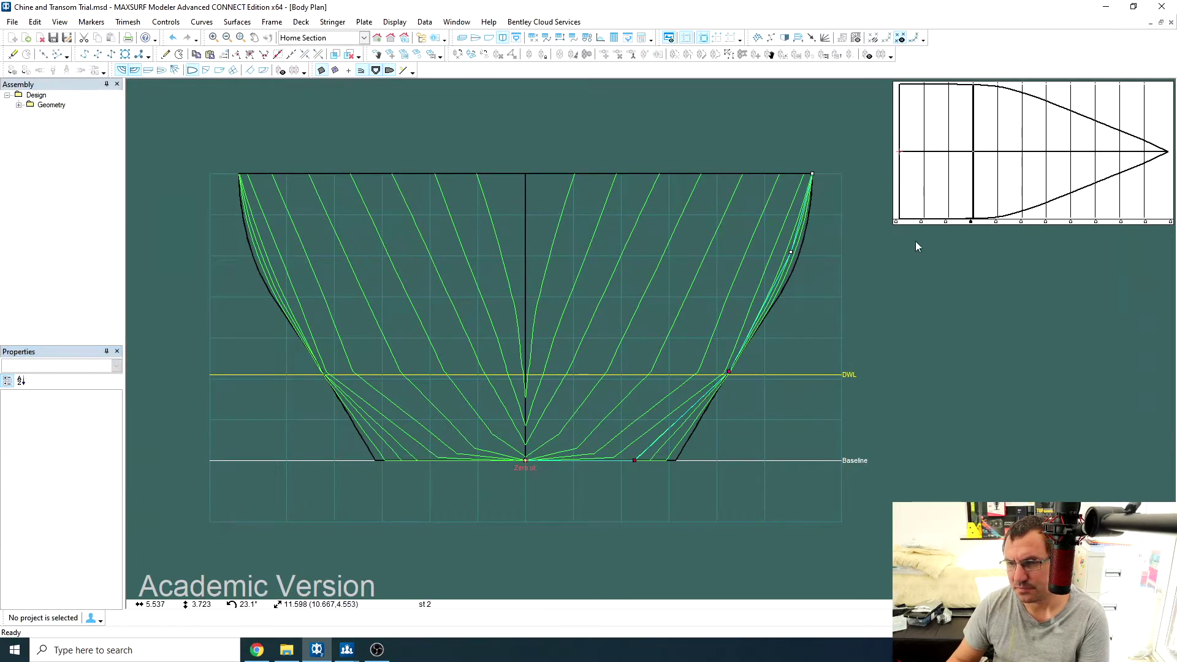
Examine the control points on columns 4, 5, 6, 8 and 9 in the body plan and return to the four-view layout.
{"action": "left_click", "coordinate": [997, 224]}
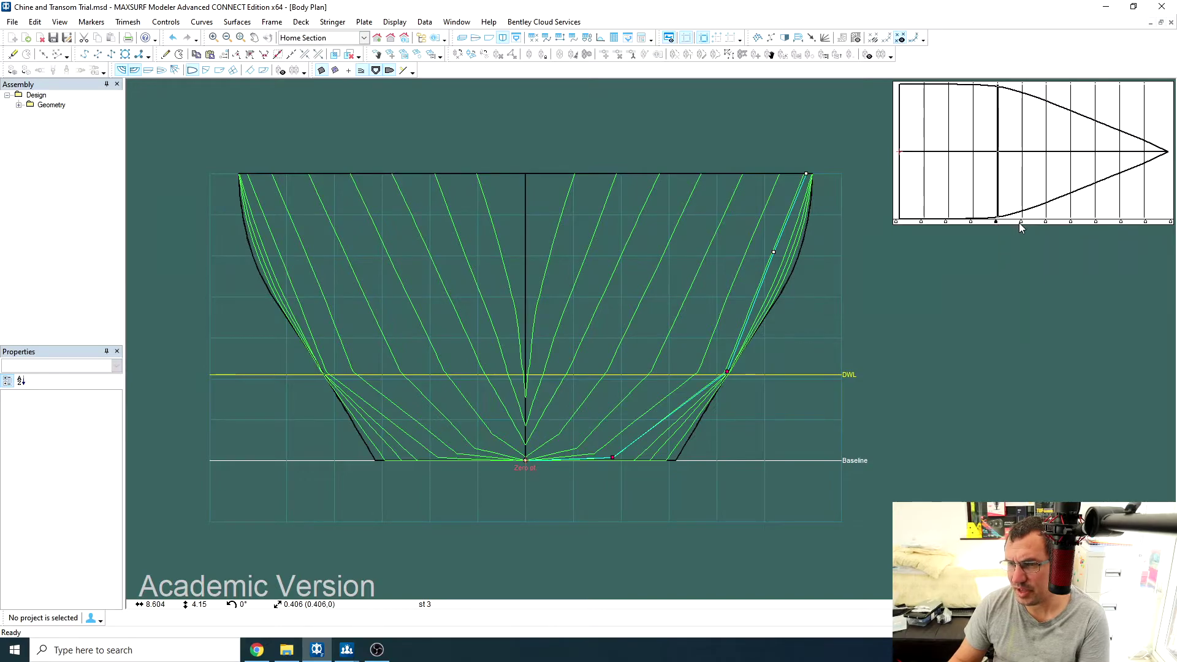
{"action": "left_click", "coordinate": [1022, 222]}
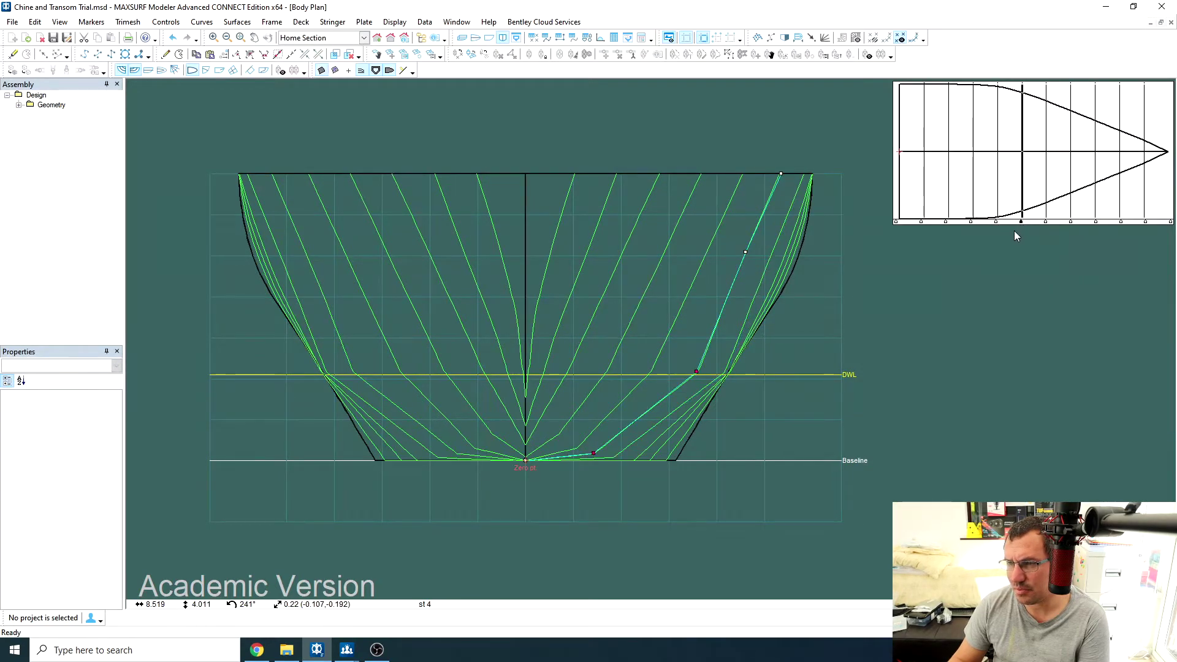
{"action": "left_click", "coordinate": [1046, 221]}
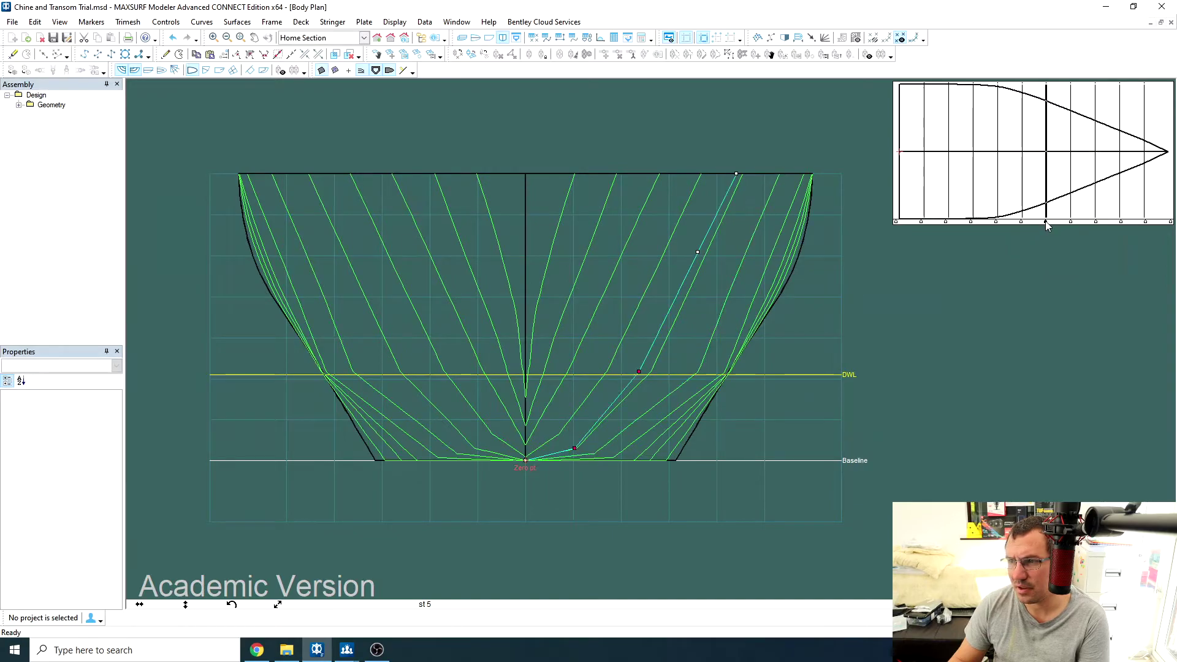
{"action": "left_click", "coordinate": [1095, 222]}
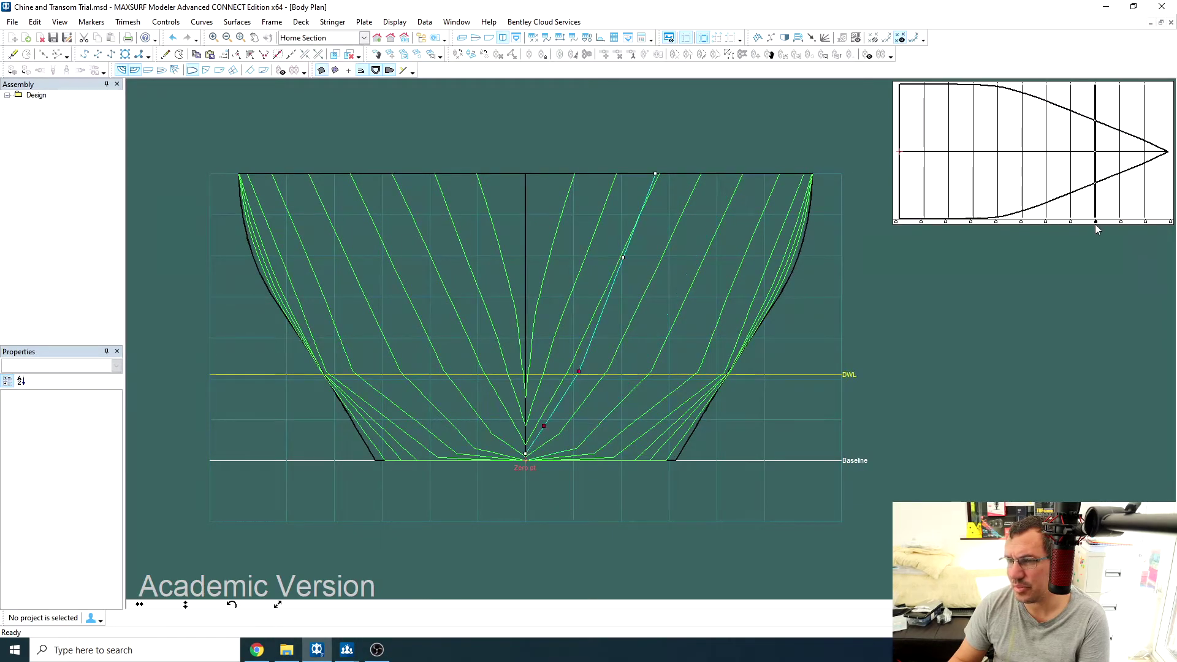
{"action": "left_click", "coordinate": [1121, 221]}
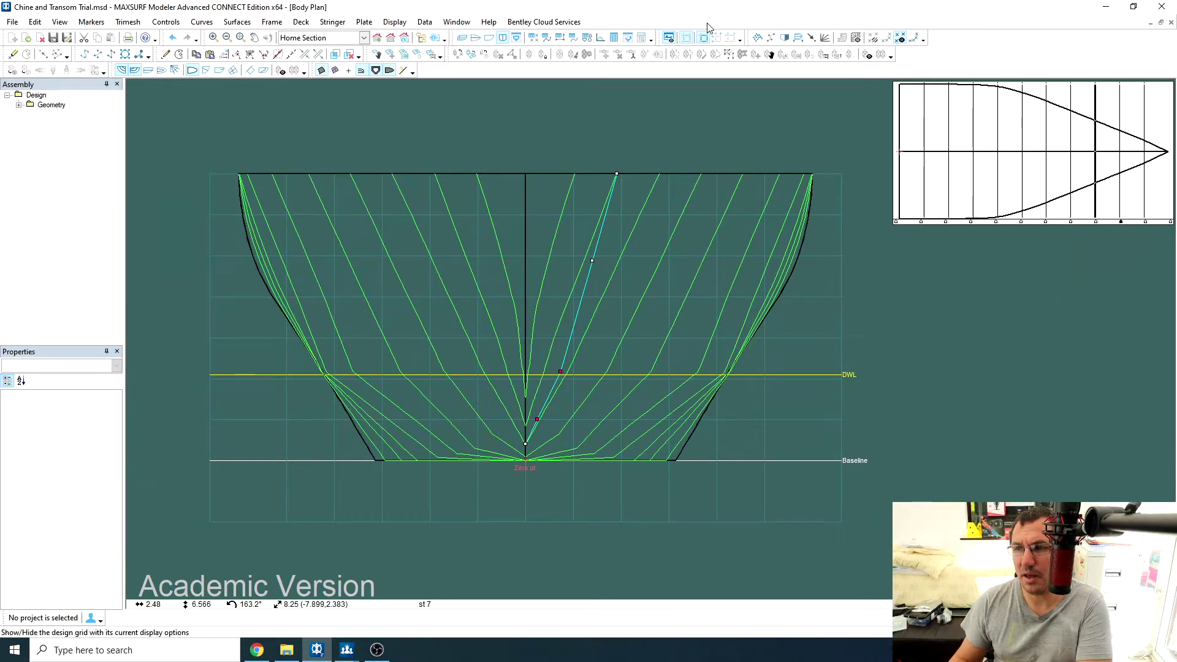
{"action": "left_click", "coordinate": [1161, 22]}
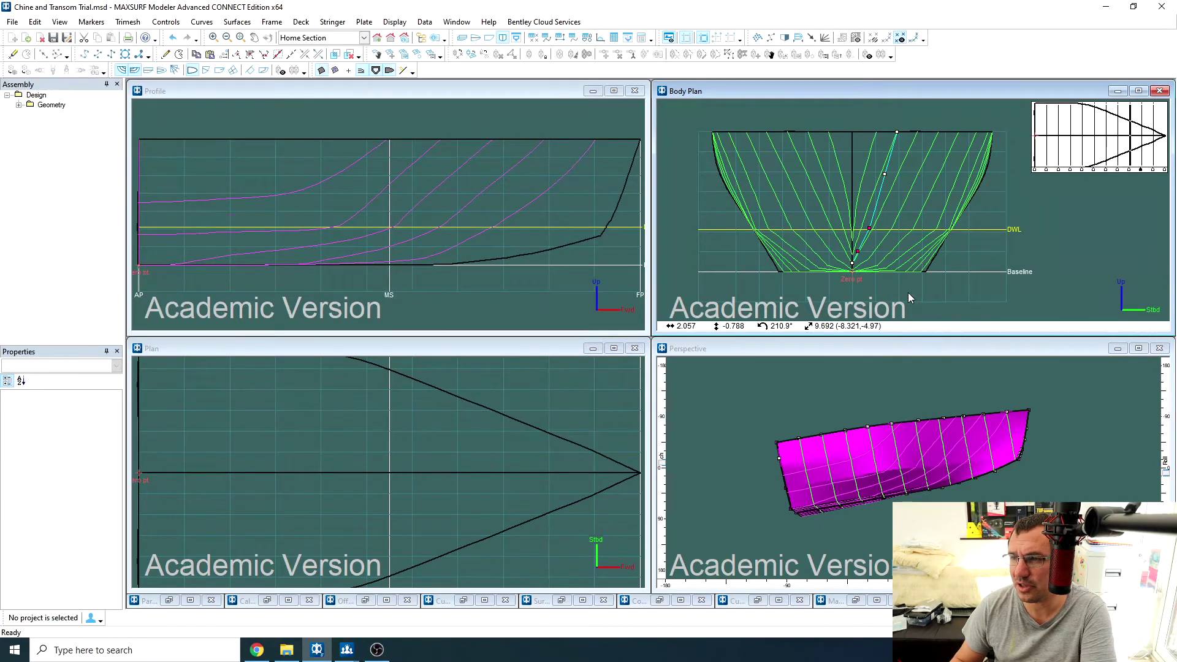
Show the control net in the profile view and move column 9's lower chine points to about 14.89 m longitudinally and 0.82 m height.
{"action": "left_click", "coordinate": [614, 91]}
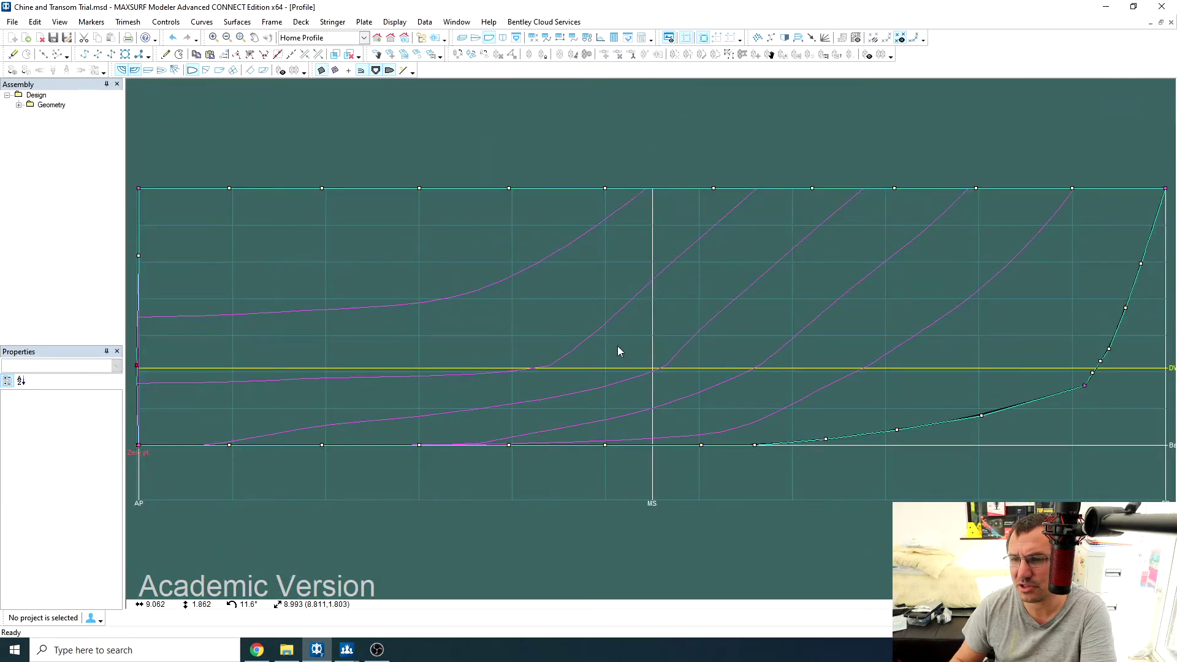
{"action": "left_click", "coordinate": [758, 38]}
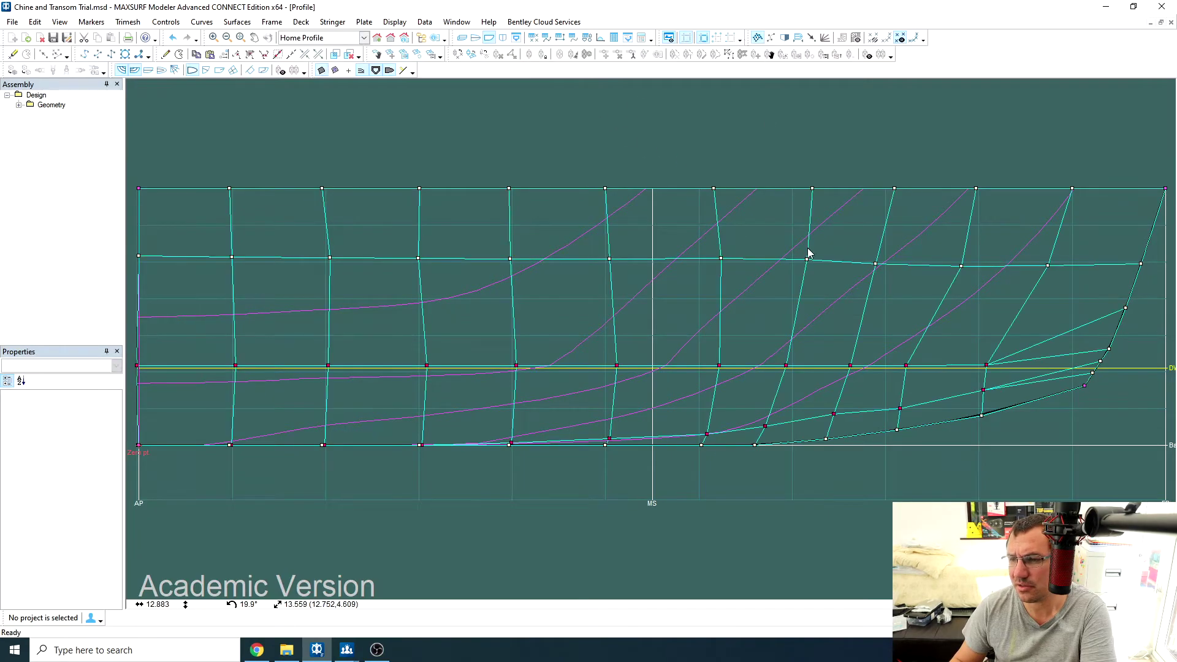
{"action": "middle_click_drag", "start_coordinate": [888, 346], "coordinate": [818, 298]}
{"action": "scroll", "coordinate": [818, 298], "scroll_direction": "down", "scroll_amount": 1}
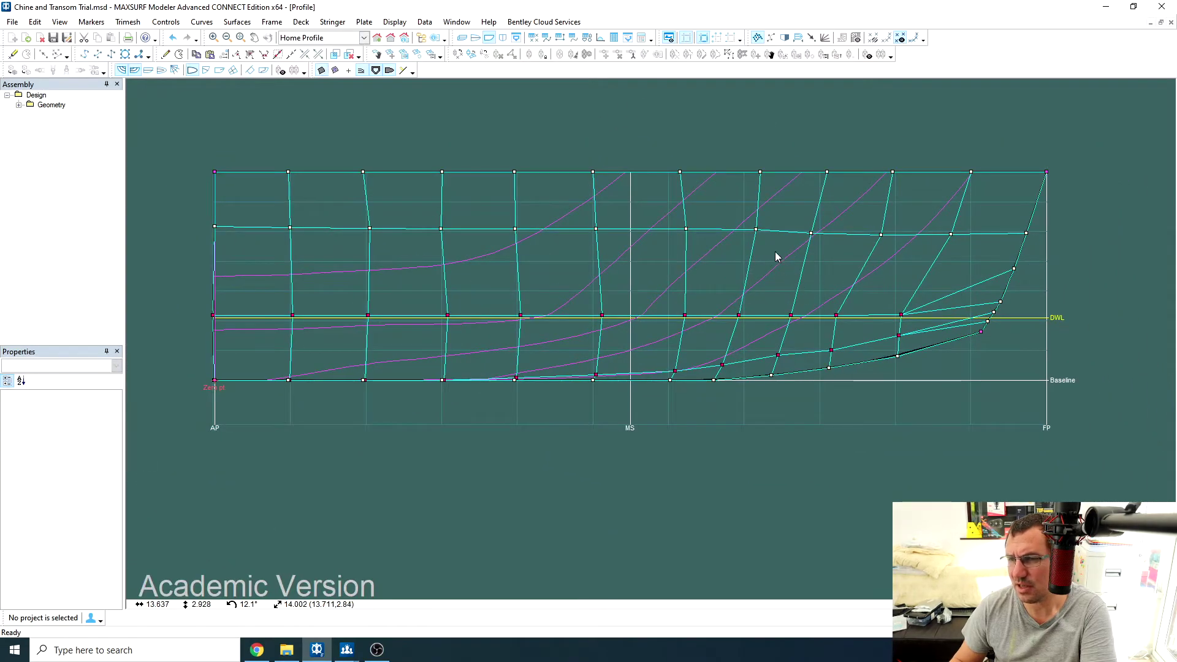
{"action": "middle_click_drag", "start_coordinate": [775, 251], "coordinate": [758, 278]}
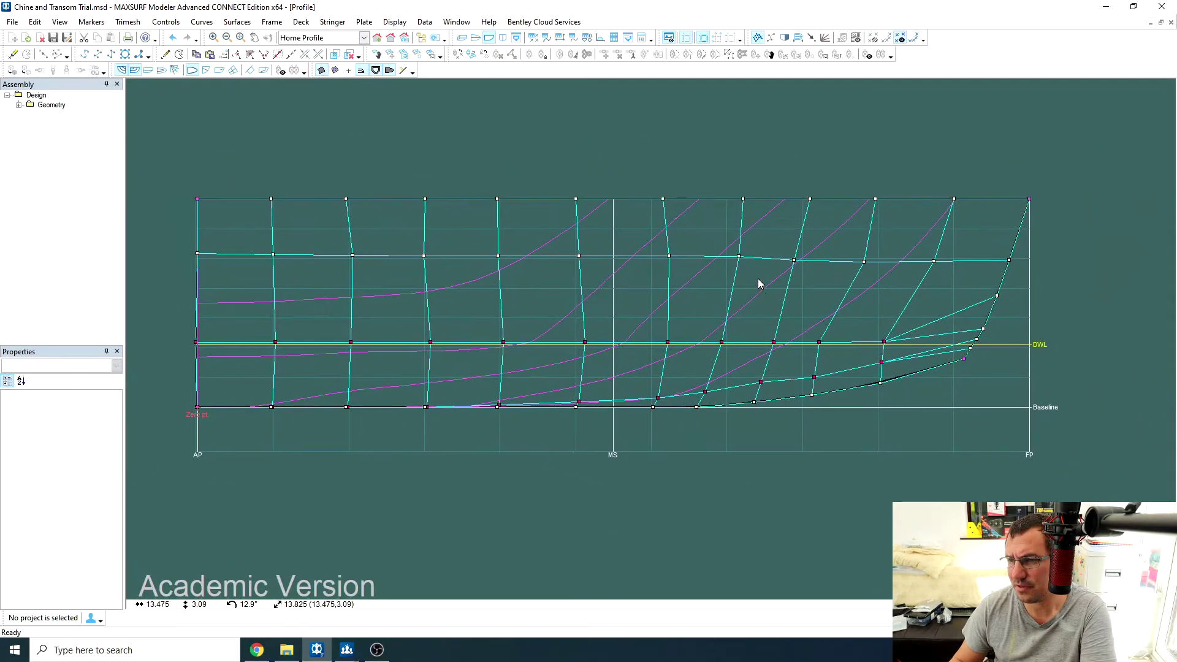
{"action": "left_click", "coordinate": [815, 378]}
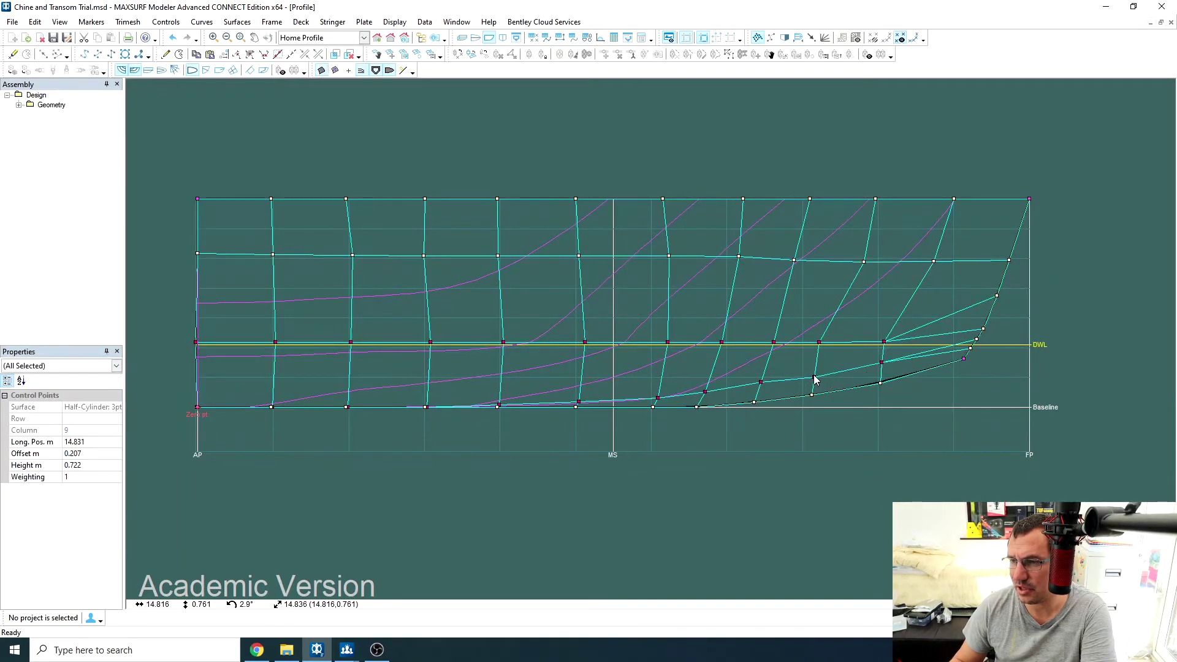
{"action": "left_click_drag", "start_coordinate": [815, 380], "coordinate": [817, 375]}
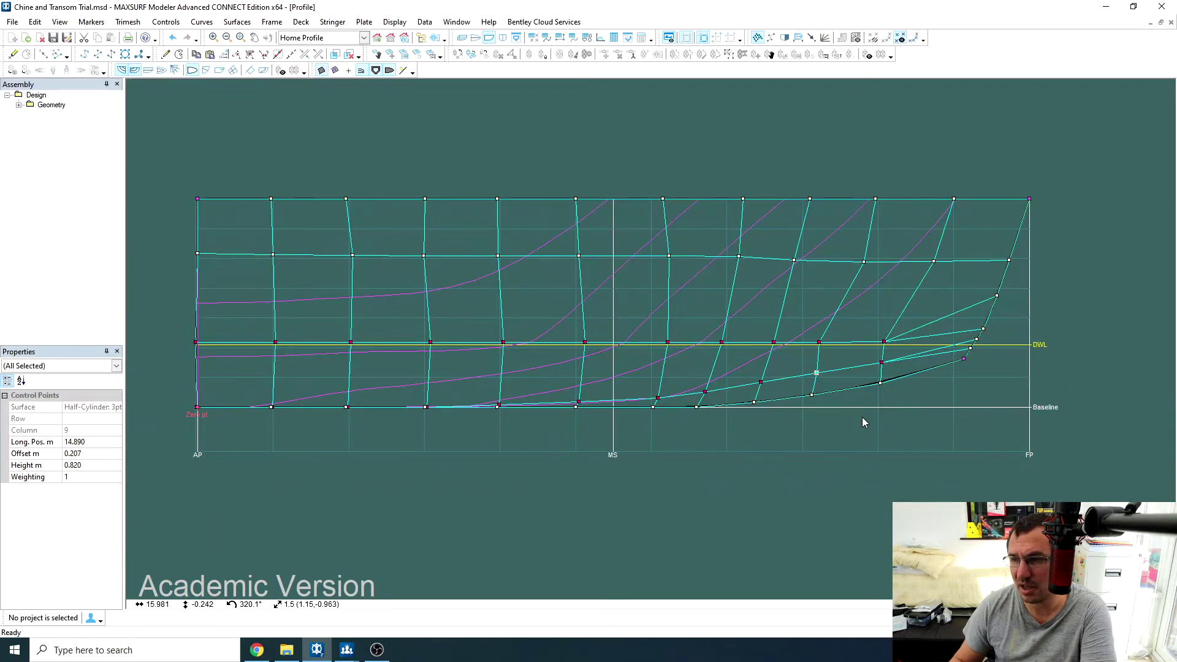
{"action": "left_click", "coordinate": [1162, 23]}
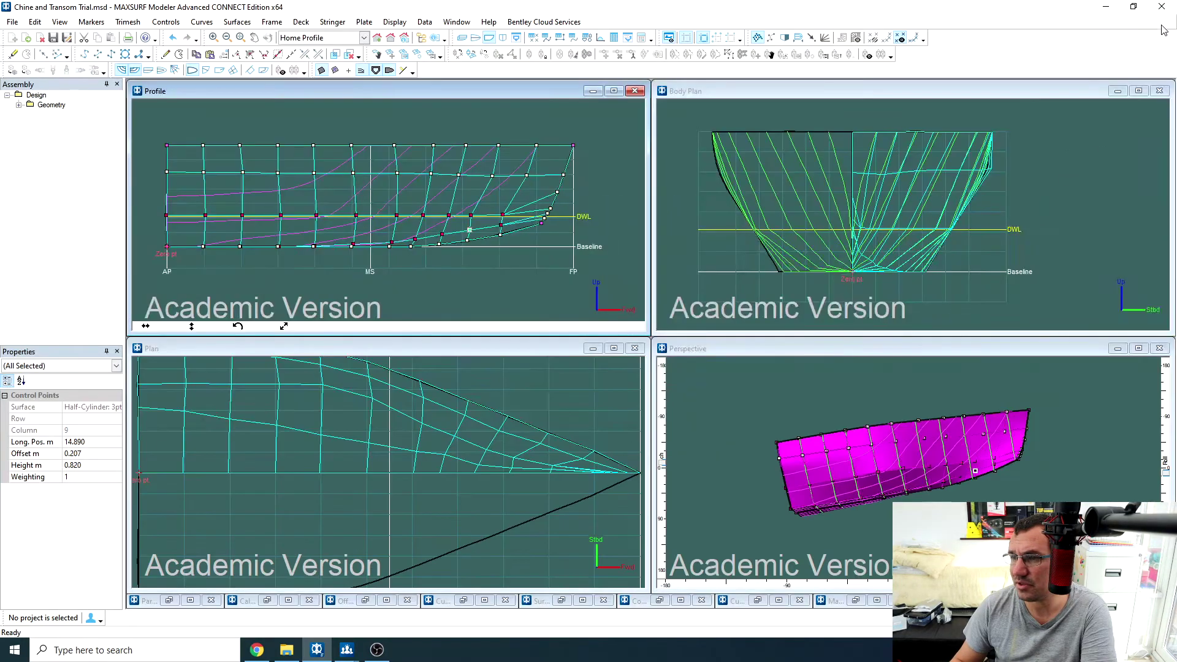
Fair the lower chine in plan view by moving its points on column 7 to about 0.62 m offset and column 2 to about 2.23 m.
{"action": "left_click", "coordinate": [607, 353]}
{"action": "left_click", "coordinate": [609, 351]}
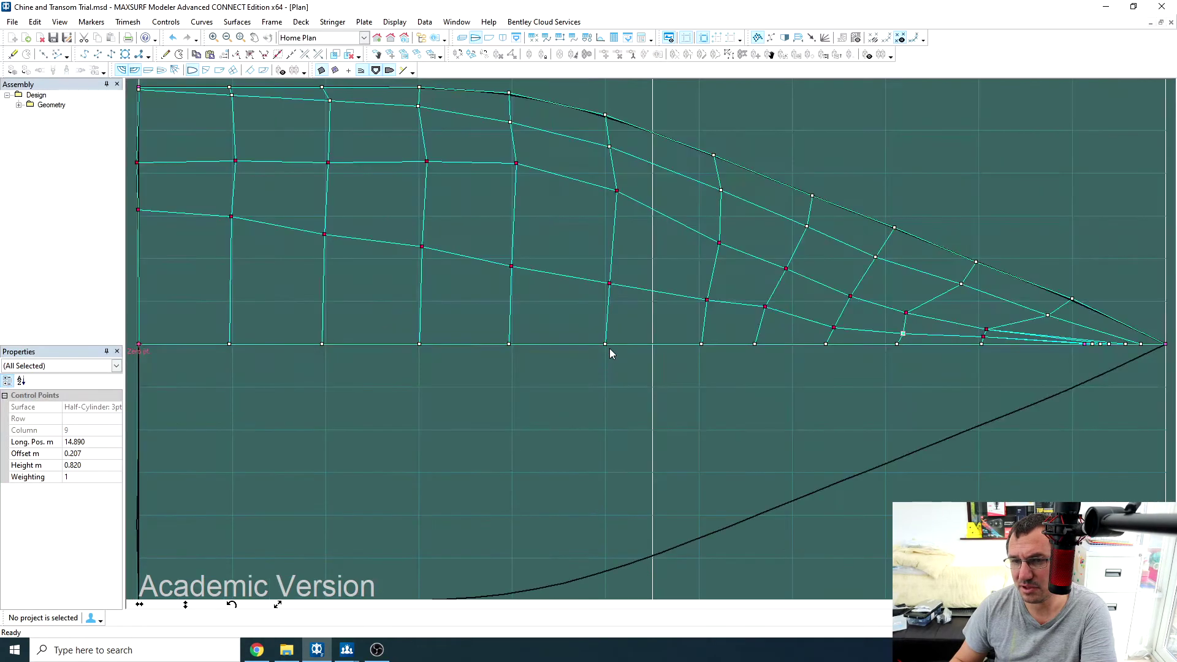
{"action": "scroll", "coordinate": [619, 318], "scroll_direction": "down", "scroll_amount": 3}
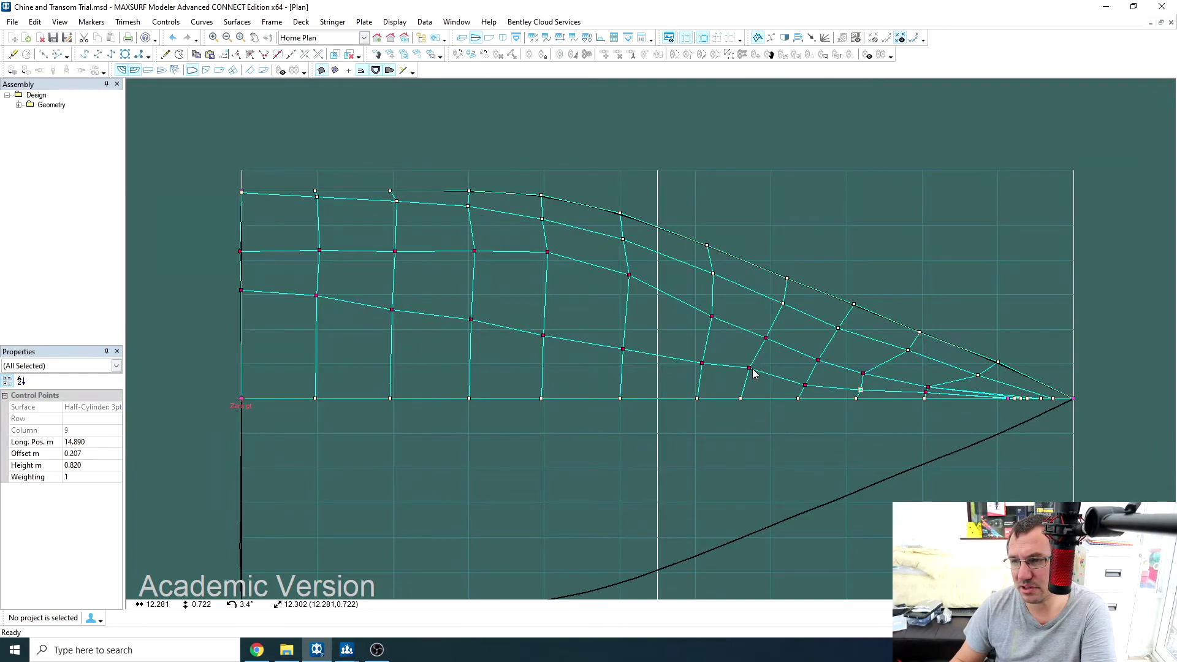
{"action": "left_click_drag", "start_coordinate": [752, 372], "coordinate": [756, 376]}
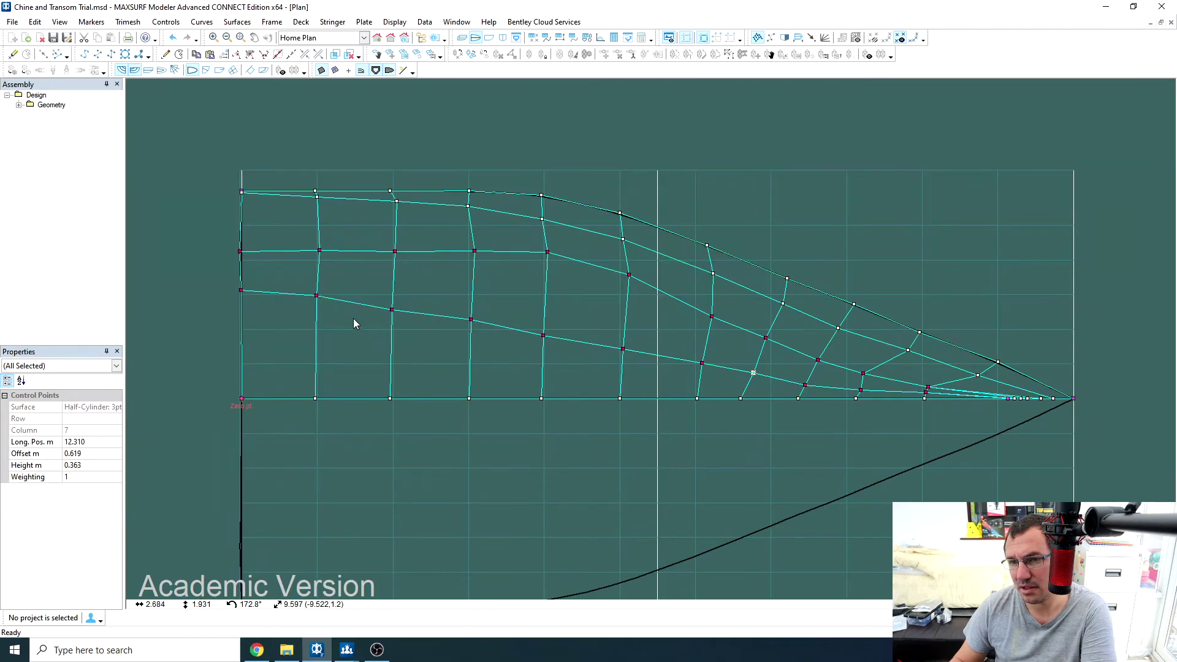
{"action": "left_click_drag", "start_coordinate": [393, 310], "coordinate": [392, 307]}
{"action": "left_click", "coordinate": [1160, 23]}
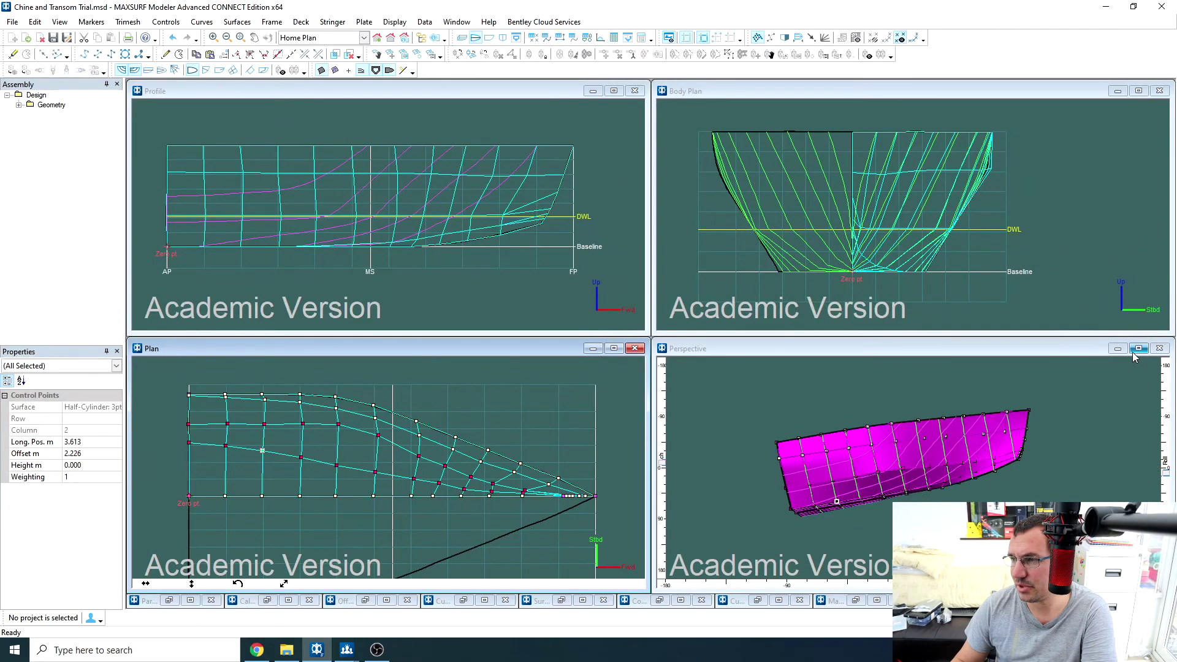
Examine the faired chine in an enlarged perspective view with the hull rolled slightly.
{"action": "left_click", "coordinate": [1139, 349]}
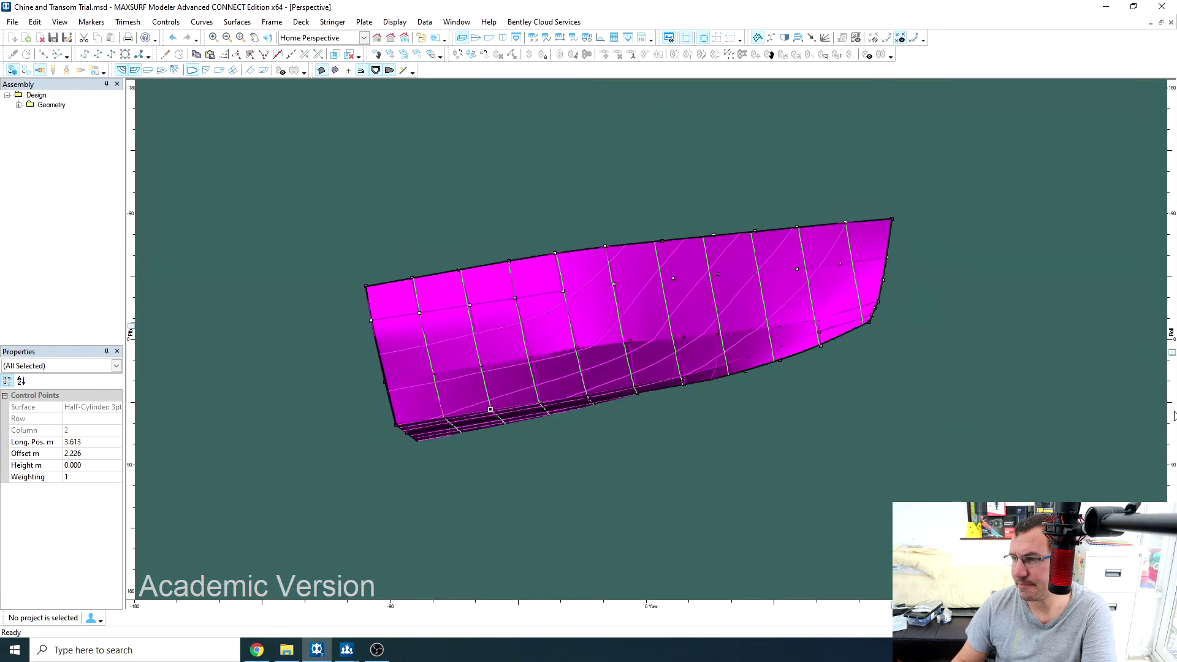
{"action": "mouse_move", "coordinate": [1172, 355]}
{"action": "left_mouse_down"}
{"action": "mouse_move", "coordinate": [1172, 276]}
{"action": "mouse_move", "coordinate": [1172, 518]}
{"action": "mouse_move", "coordinate": [1172, 355]}
{"action": "left_mouse_up"}
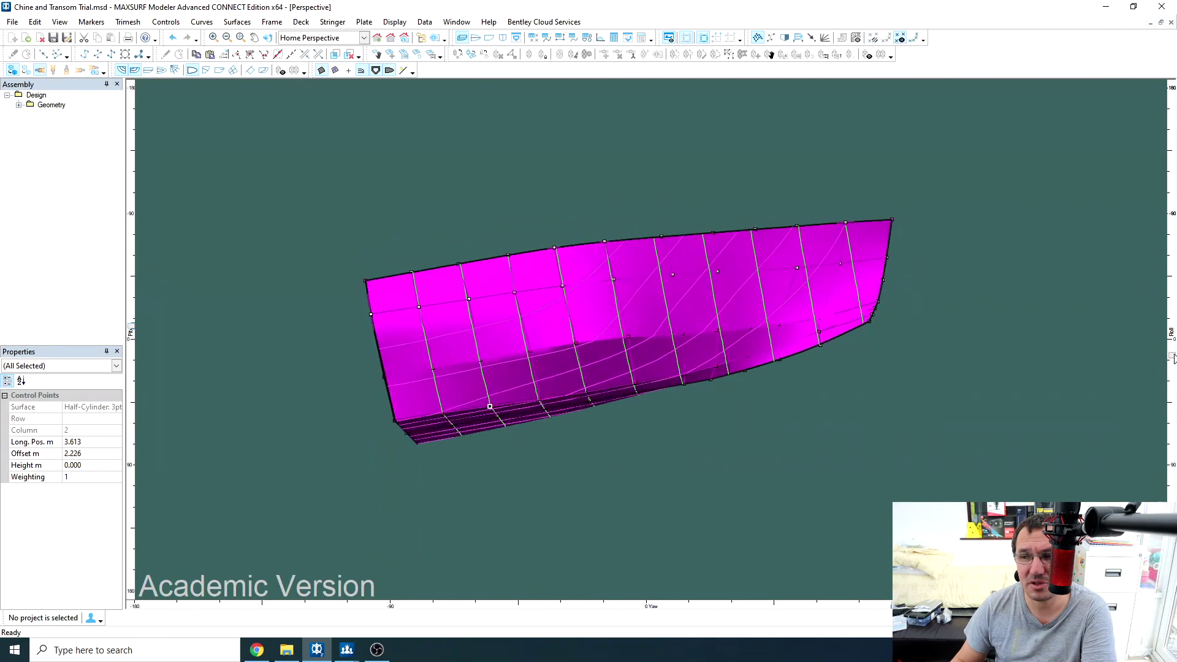